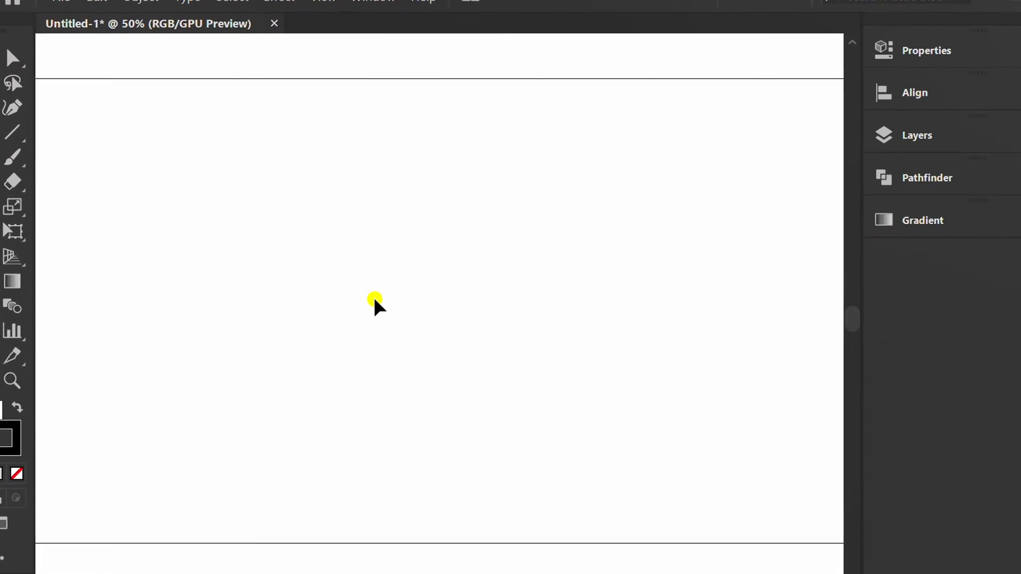
# - Create a 400 pt line at a 0° angle with the Line Segment tool
pyautogui.click(333, 248)
pyautogui.write('40')
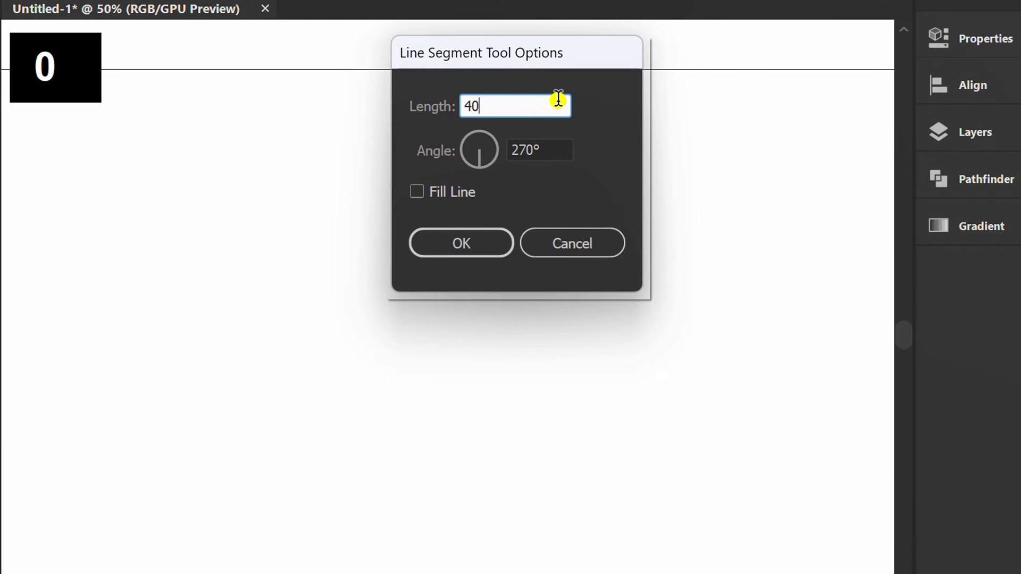
pyautogui.write('0')
pyautogui.press('Tab')
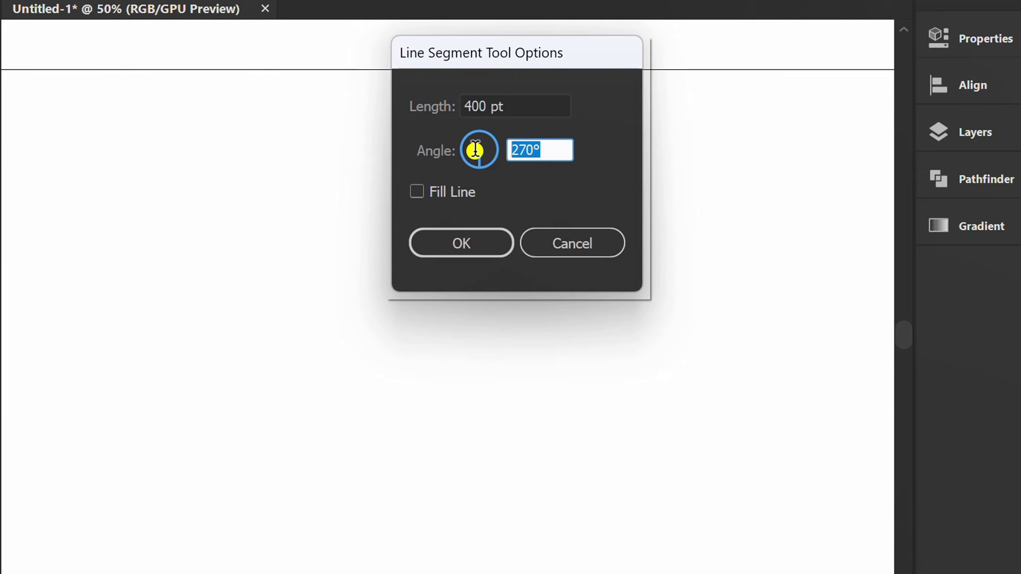
pyautogui.write('0')
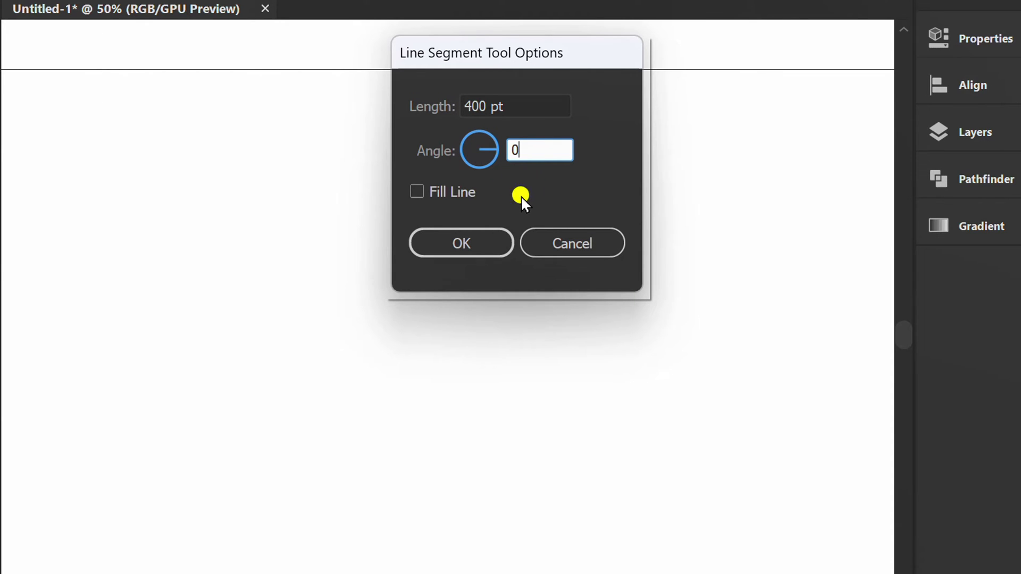
pyautogui.click(467, 244)
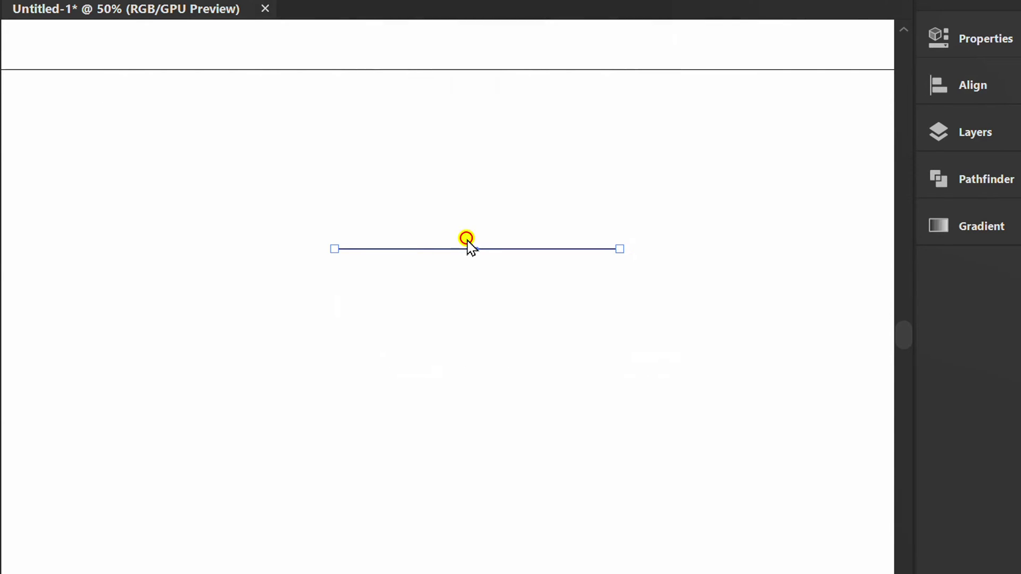
# - Centre the line horizontally and vertically on the artboard using the Align panel
pyautogui.click(958, 86)
pyautogui.click(711, 125)
pyautogui.click(853, 123)
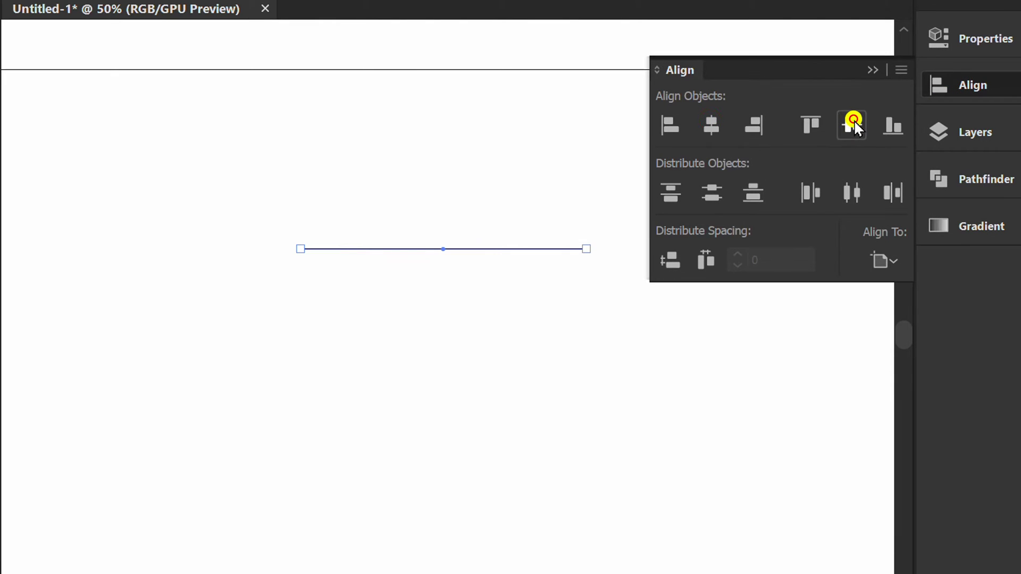
pyautogui.click(873, 70)
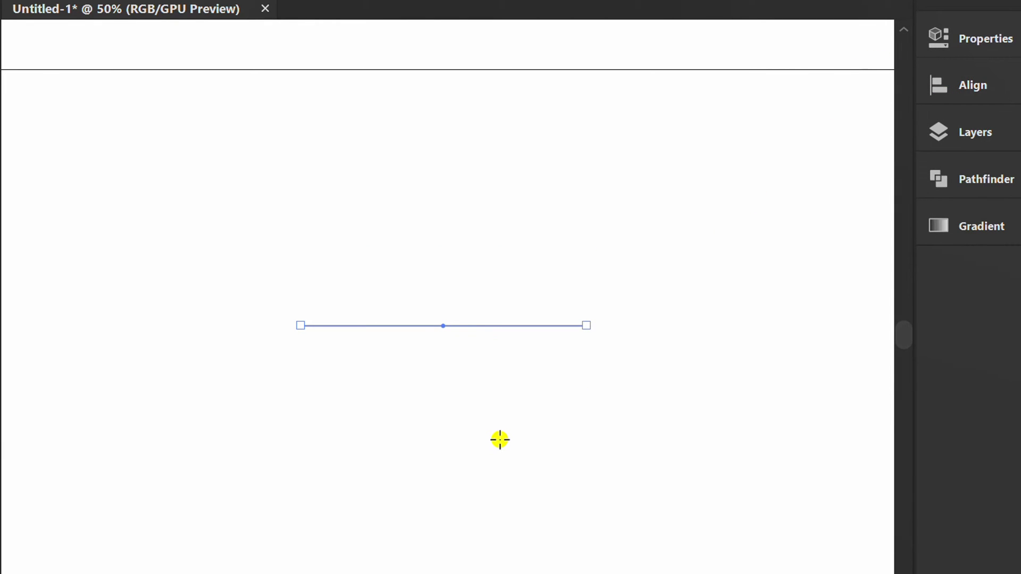
# - Rotate a copy of the line 90° to make a vertical crossing line
pyautogui.press('r')
pyautogui.moveTo(588, 255); pyautogui.dragTo(478, 433)
pyautogui.press('shift')
pyautogui.press('alt')
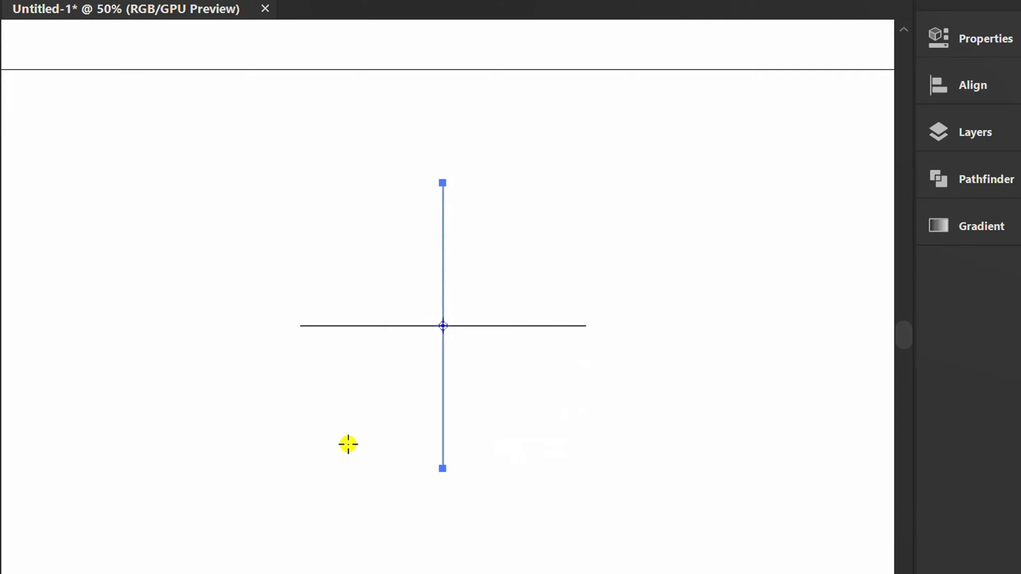
# - Select both lines and rotate a 45° copy to form an eight-spoke asterisk
pyautogui.press('v')
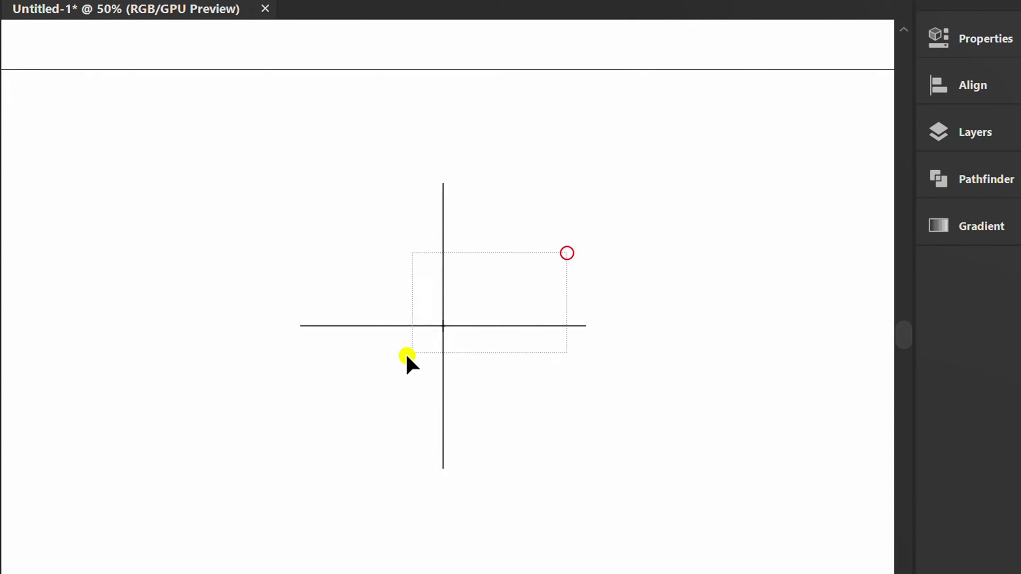
pyautogui.moveTo(407, 355); pyautogui.dragTo(410, 357)
pyautogui.press('r')
pyautogui.moveTo(524, 487); pyautogui.dragTo(613, 416)
pyautogui.hotkey('alt', 'shift')
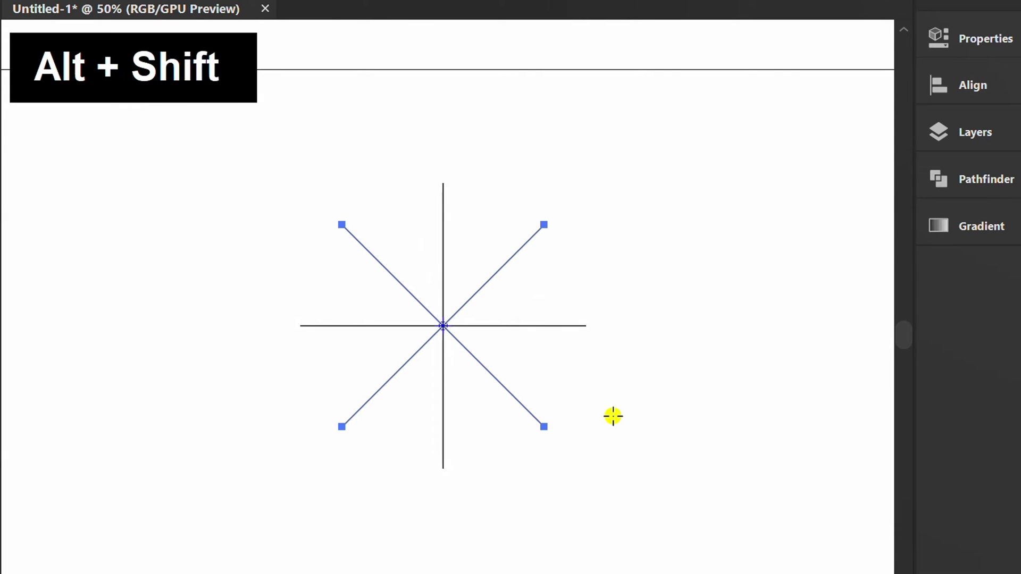
# - Group all the asterisk lines, shift the view left, and reselect the group
pyautogui.press('v')
pyautogui.click(394, 508)
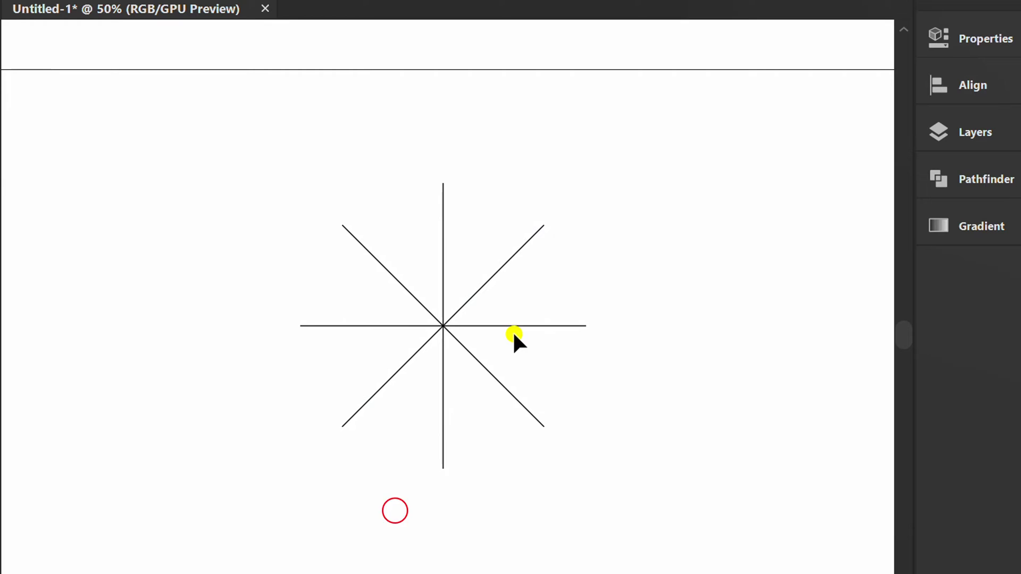
pyautogui.moveTo(625, 176); pyautogui.dragTo(286, 404)
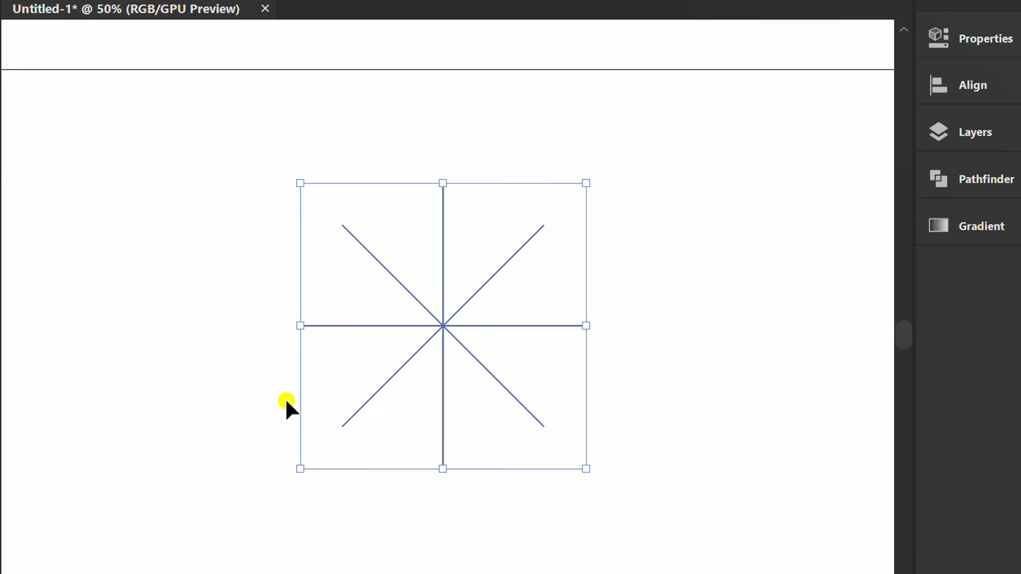
pyautogui.rightClick(242, 186)
pyautogui.click(340, 323)
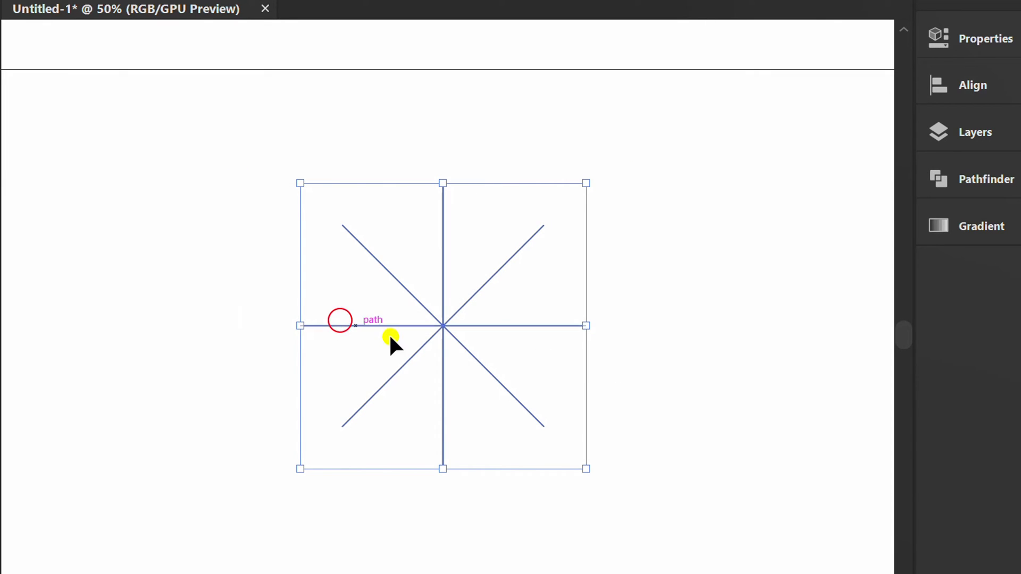
pyautogui.press('space')
pyautogui.moveTo(684, 371); pyautogui.dragTo(484, 373)
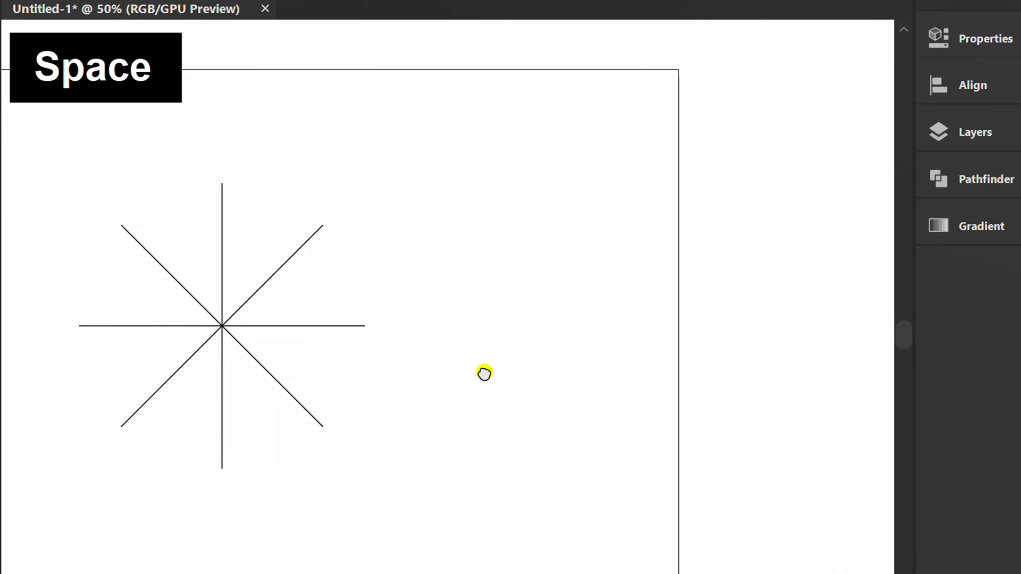
pyautogui.moveTo(439, 244); pyautogui.dragTo(221, 353)
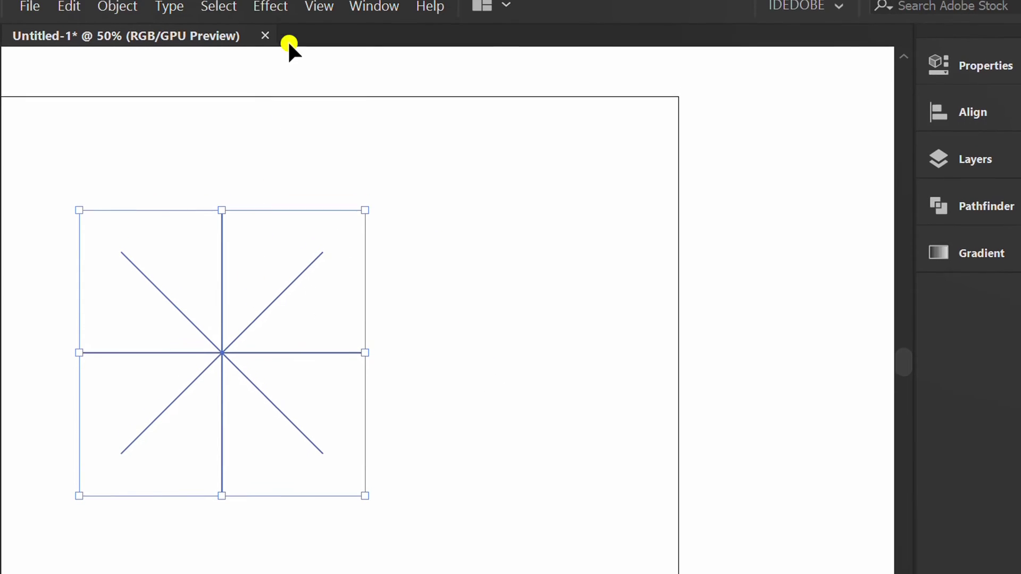
# - Apply a 270° Twist effect to the asterisk with Preview on
pyautogui.click(271, 6)
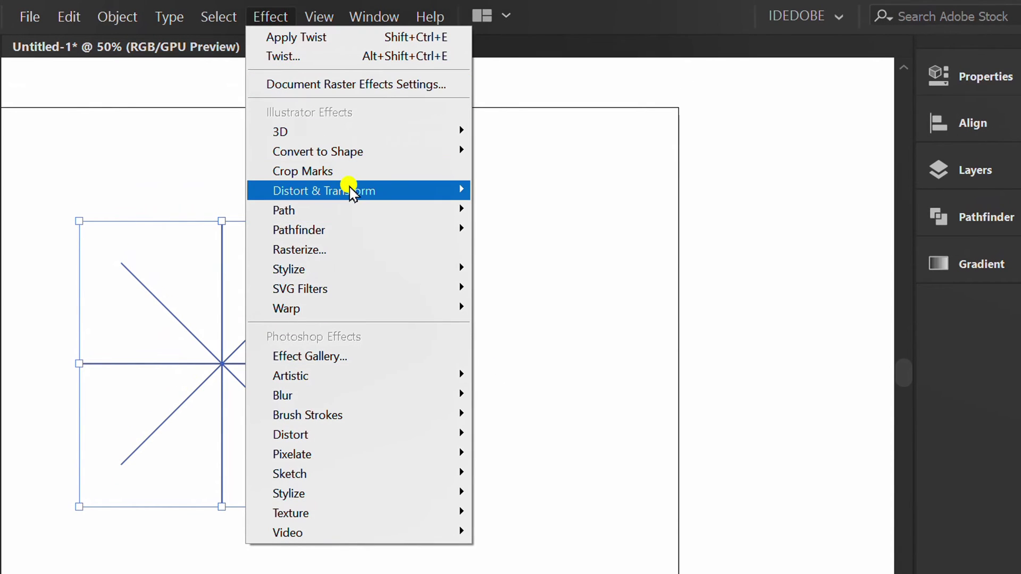
pyautogui.moveTo(448, 191)
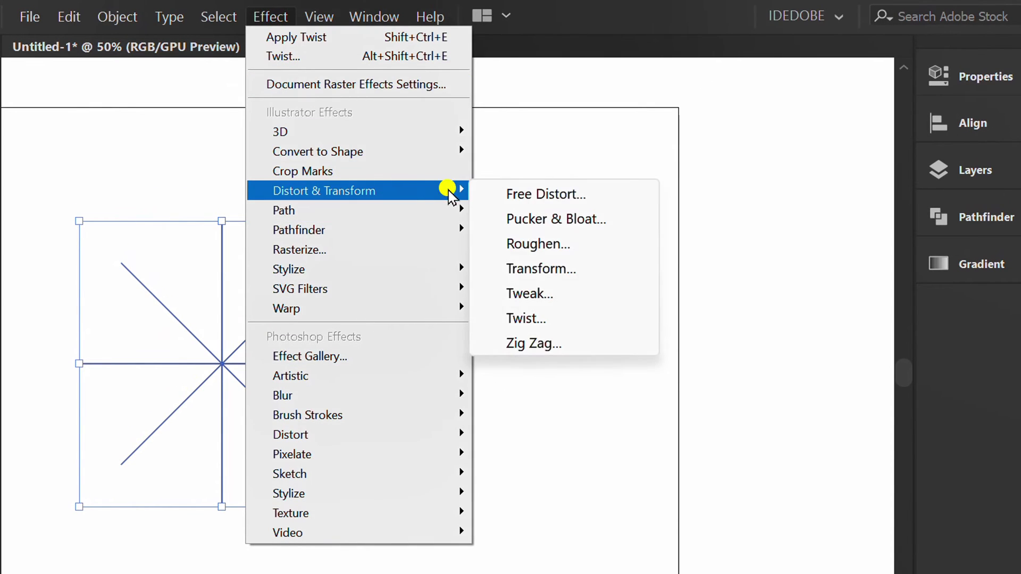
pyautogui.click(567, 319)
pyautogui.moveTo(795, 109); pyautogui.dragTo(596, 290)
pyautogui.click(494, 393)
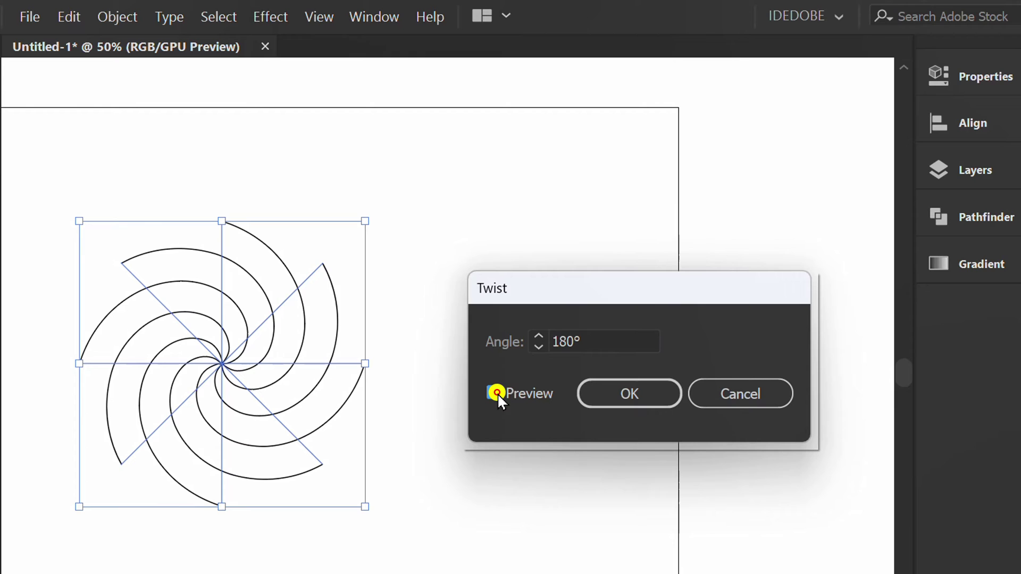
pyautogui.scroll(-20, 597, 342)
pyautogui.scroll(2, 599, 341)
pyautogui.scroll(1, 599, 342)
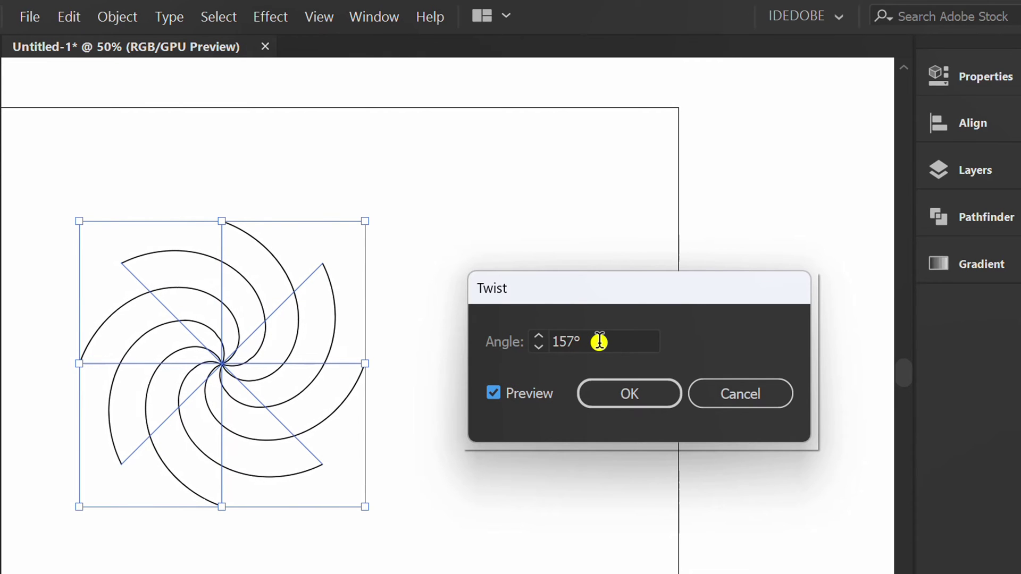
pyautogui.keyDown('shift'); pyautogui.scroll(16, 599, 341); pyautogui.keyUp('shift')
pyautogui.keyDown('shift'); pyautogui.scroll(-4, 598, 341); pyautogui.keyUp('shift')
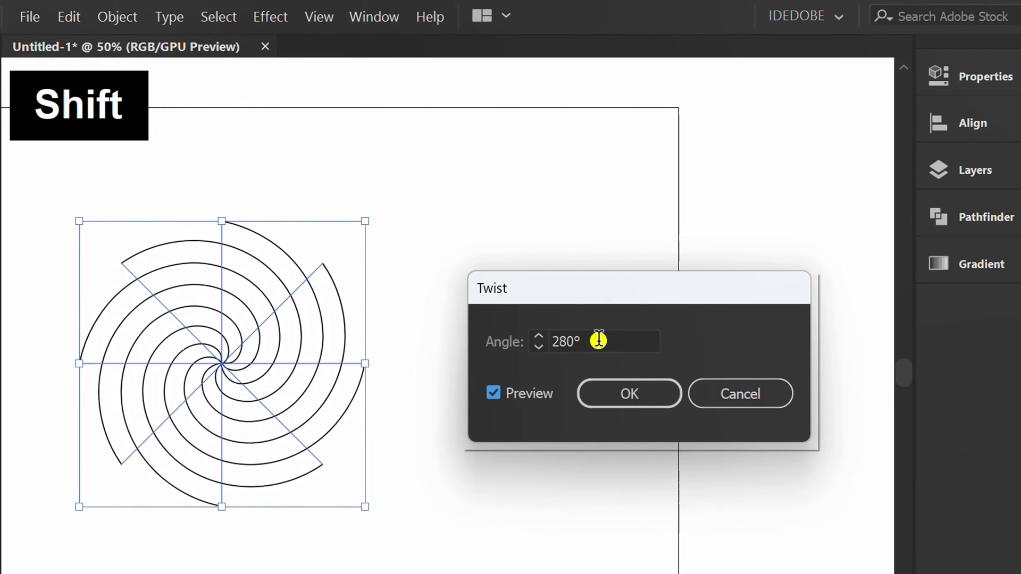
pyautogui.keyDown('shift'); pyautogui.scroll(-1, 599, 341); pyautogui.keyUp('shift')
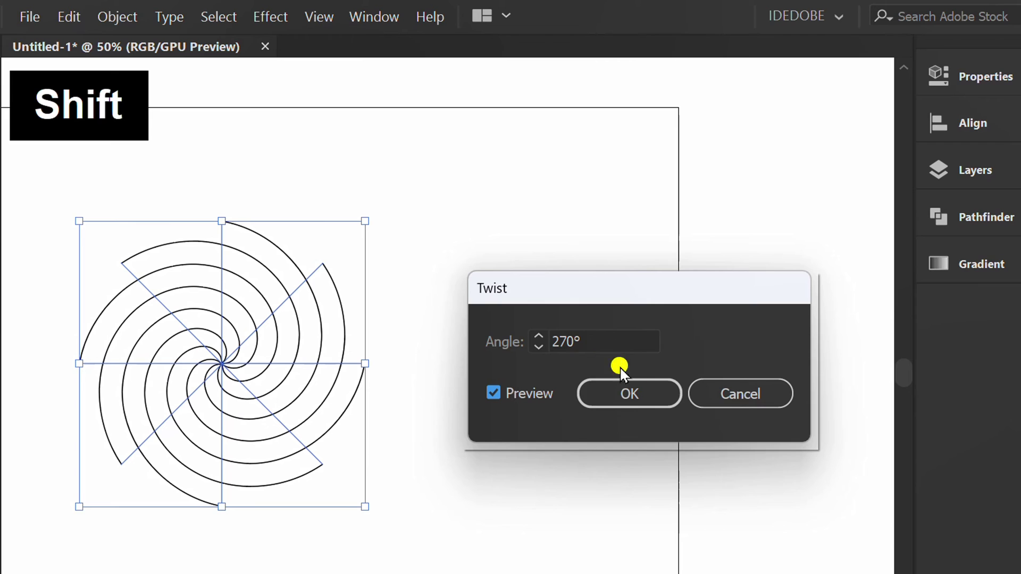
pyautogui.click(644, 394)
# - Expand the twisted spiral's appearance into plain paths and deselect it
pyautogui.moveTo(324, 440); pyautogui.dragTo(507, 422)
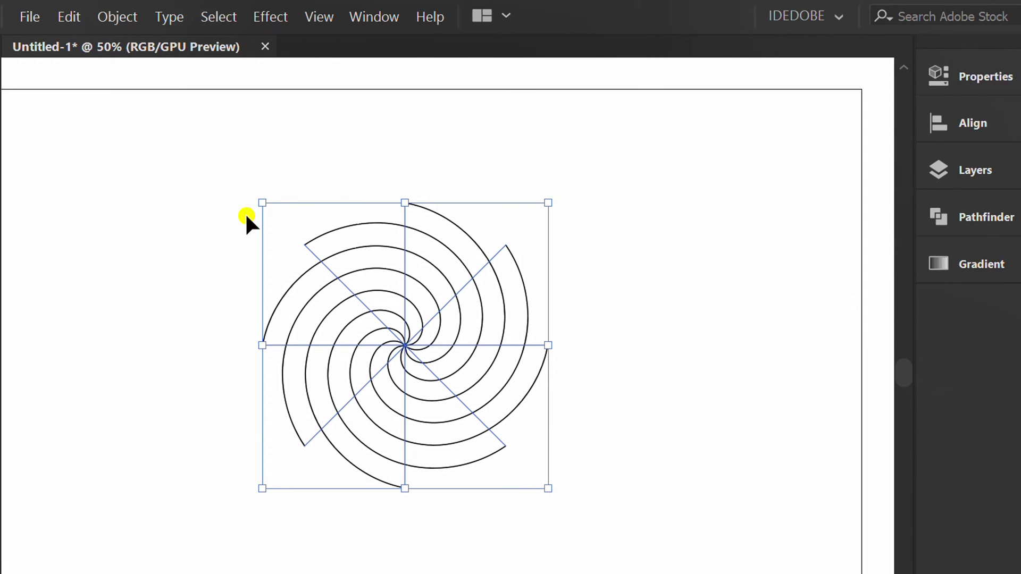
pyautogui.click(115, 16)
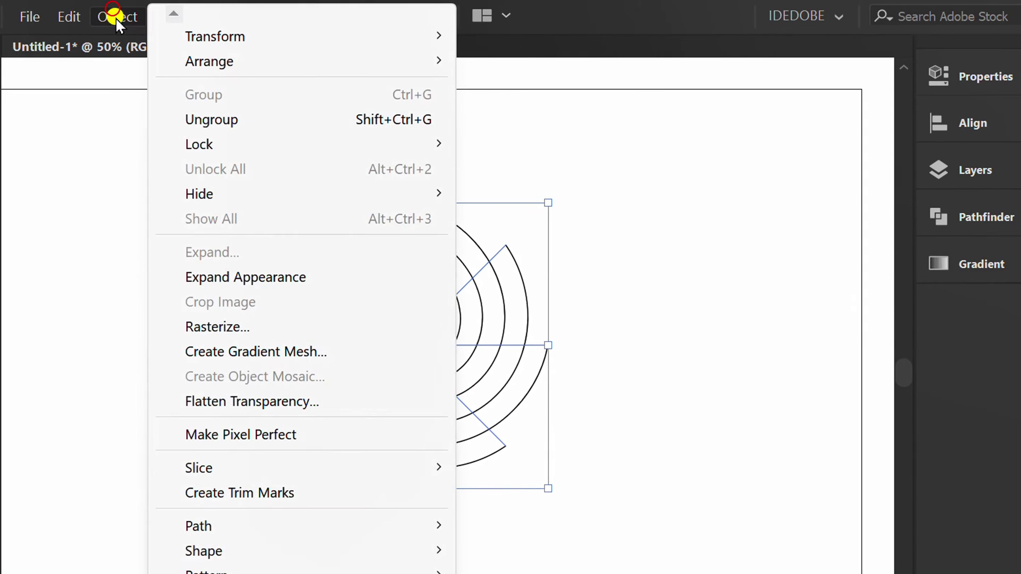
pyautogui.click(269, 278)
pyautogui.click(219, 382)
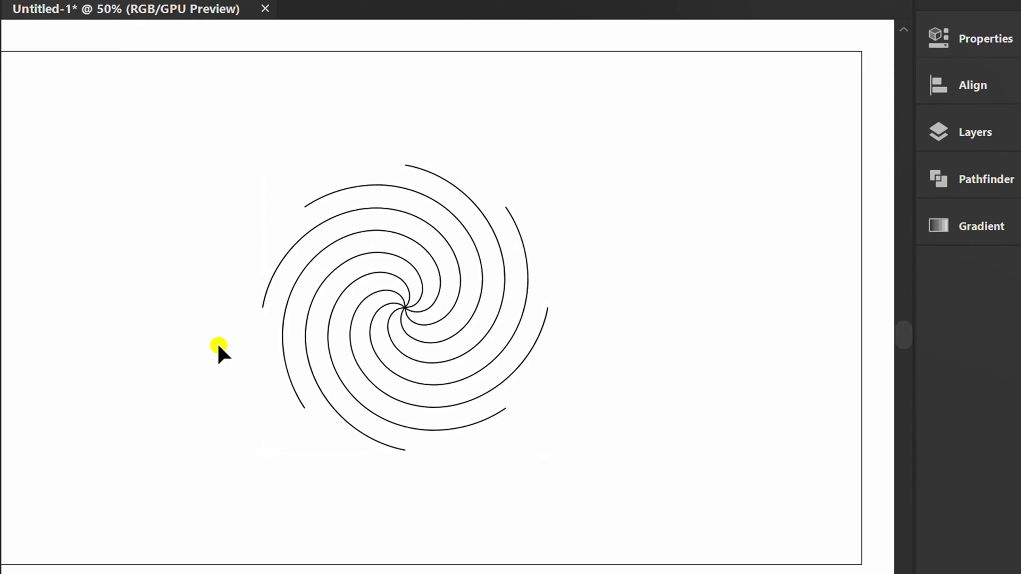
# - Draw a 400 × 400 pt circle with the Ellipse tool
pyautogui.press('l')
pyautogui.click(214, 298)
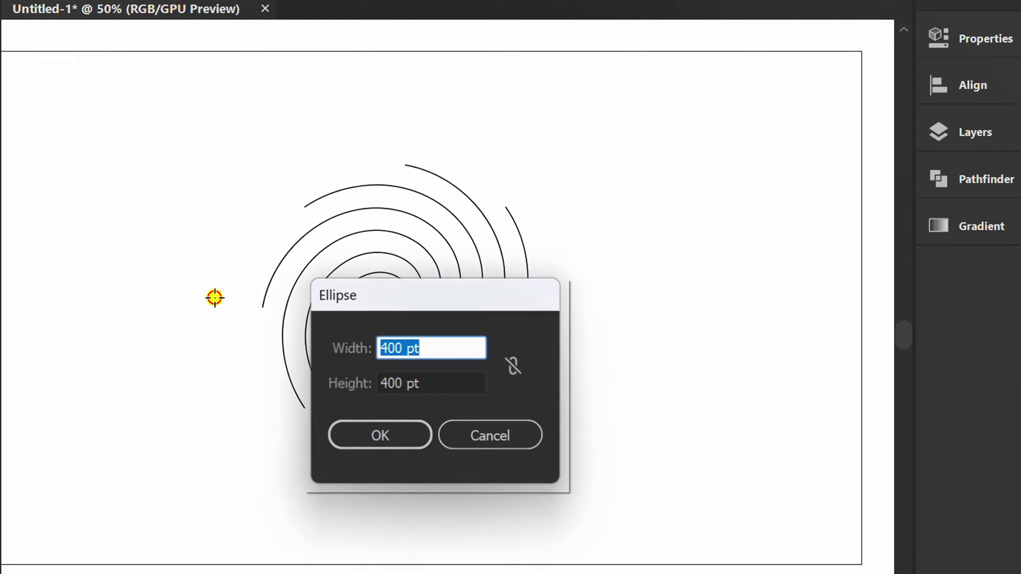
pyautogui.click(435, 348)
pyautogui.click(447, 371)
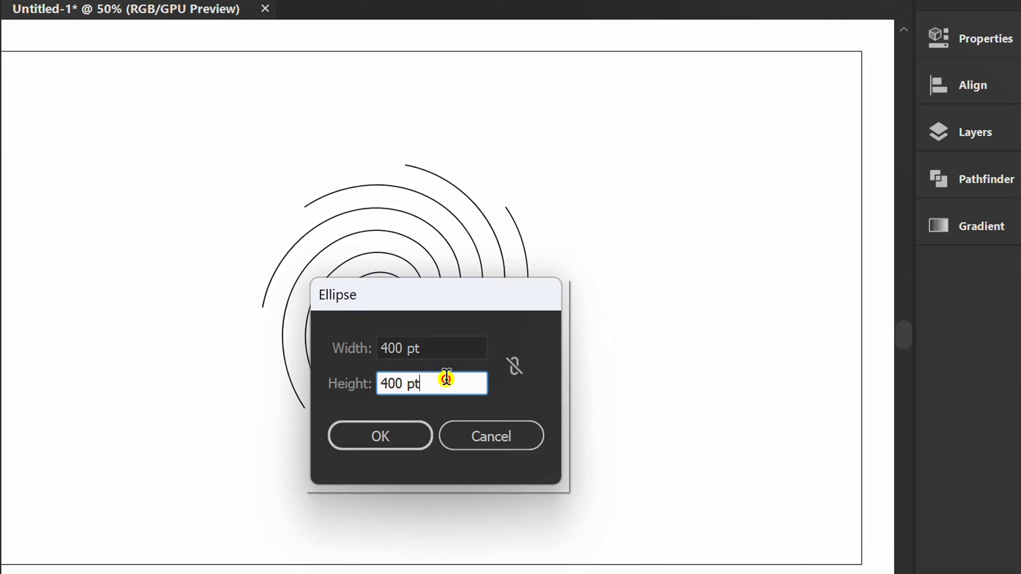
pyautogui.click(405, 435)
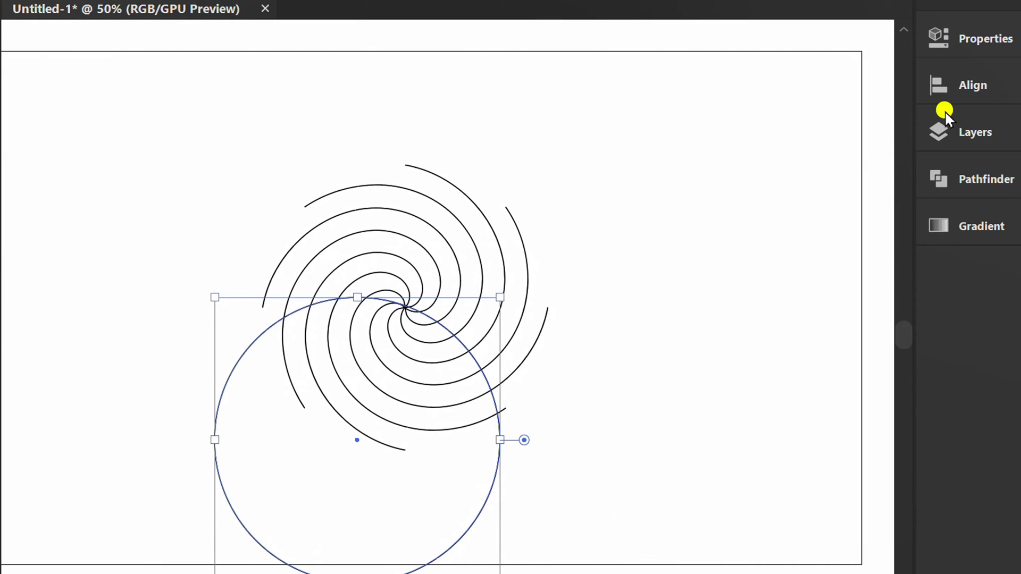
# - Centre the circle horizontally and vertically on the spiral, deselect, and zoom in
pyautogui.click(944, 106)
pyautogui.click(712, 127)
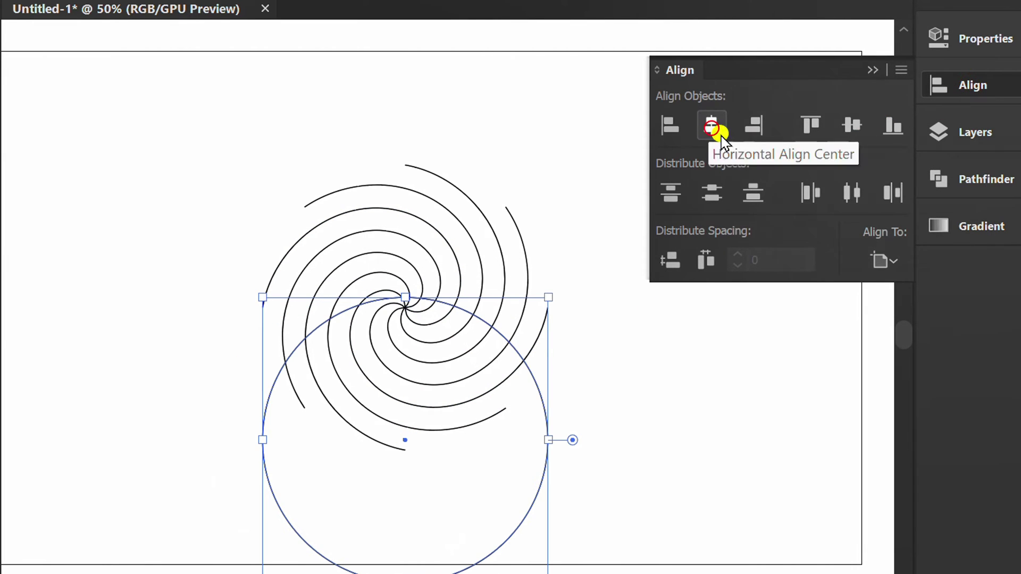
pyautogui.click(852, 126)
pyautogui.click(877, 69)
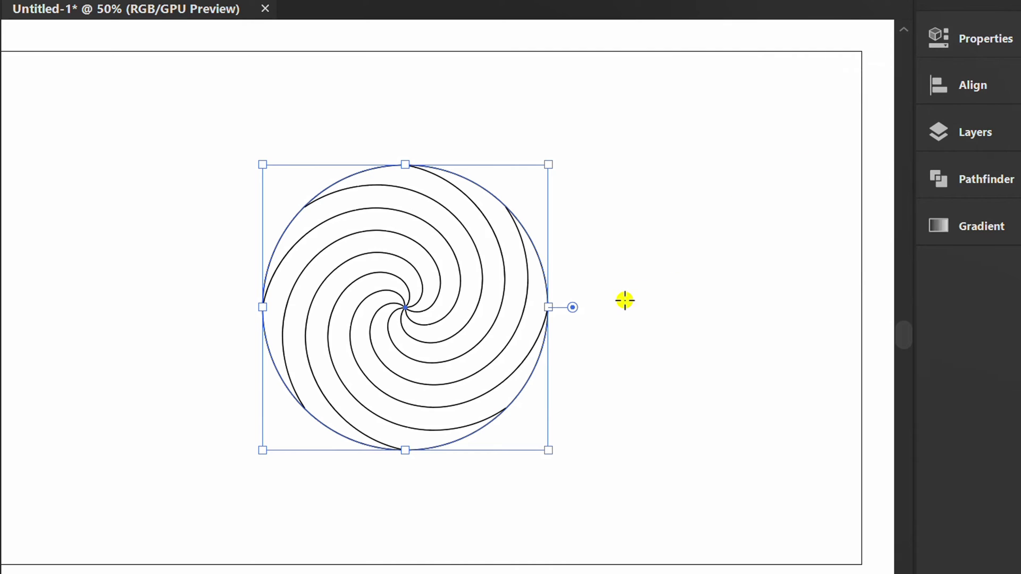
pyautogui.press('v')
pyautogui.click(607, 346)
pyautogui.hotkey('ctrl', '+')
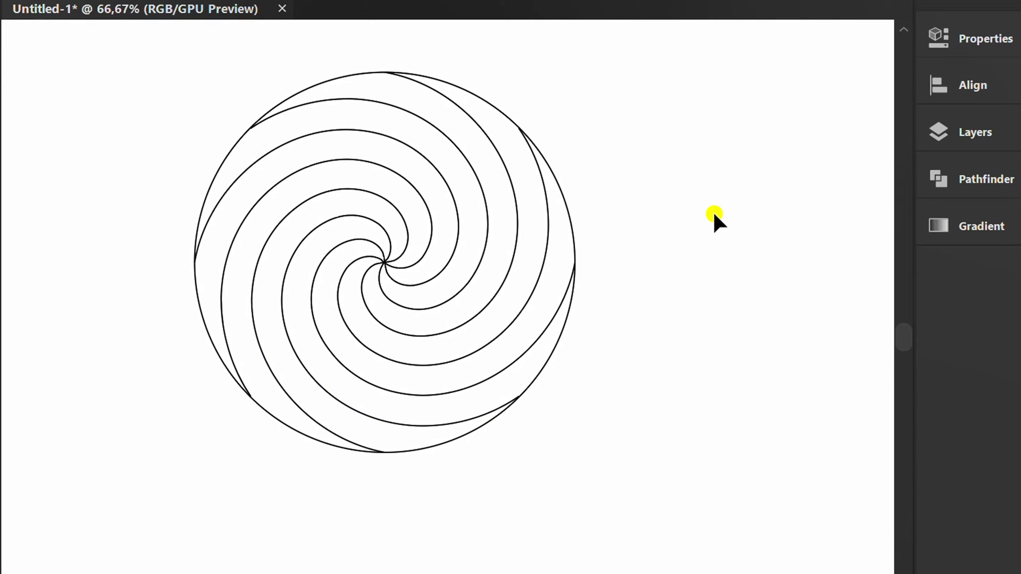
# - Live Paint the spiral and circle, filling two upper swirl bands with magenta
pyautogui.moveTo(642, 42)
pyautogui.mouseDown()
pyautogui.moveTo(332, 410)
pyautogui.moveTo(149, 485)
pyautogui.mouseUp()
pyautogui.press('k')
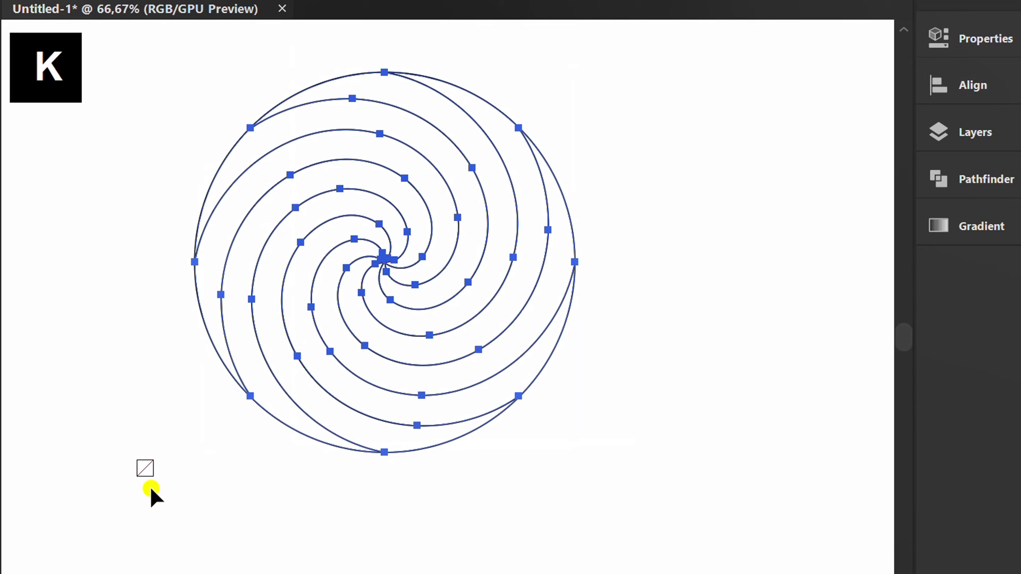
pyautogui.click(947, 36)
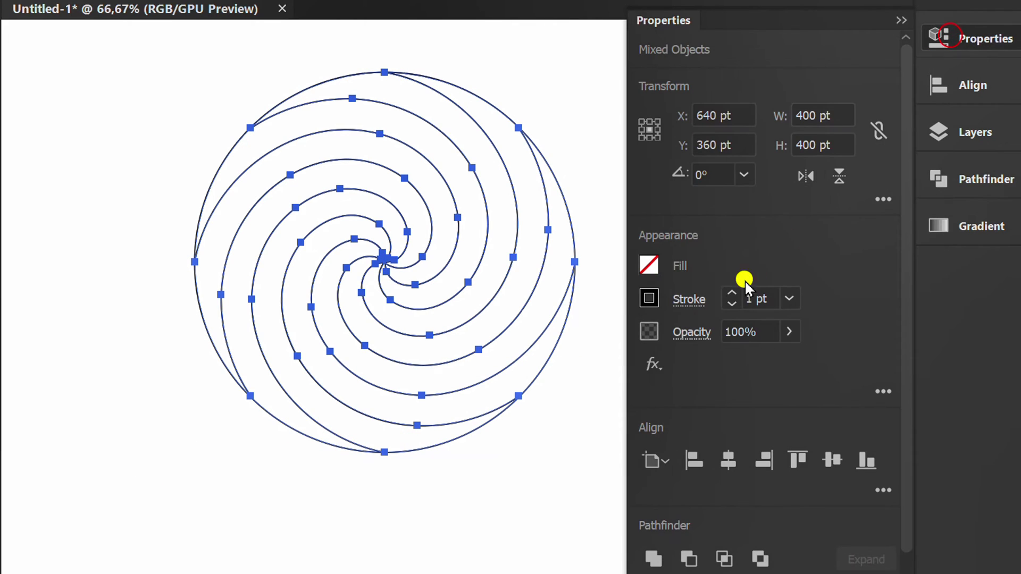
pyautogui.click(649, 264)
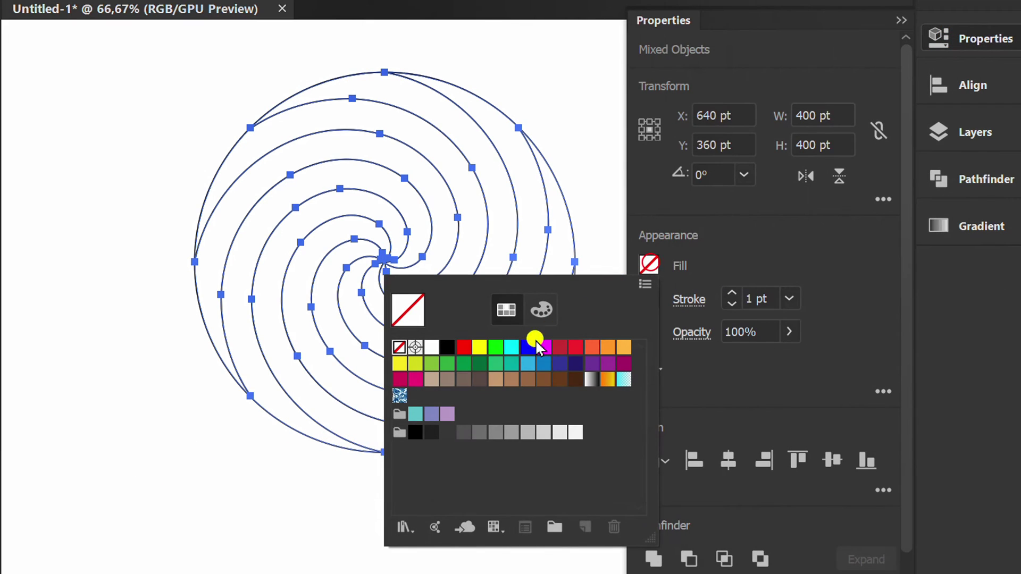
pyautogui.click(417, 378)
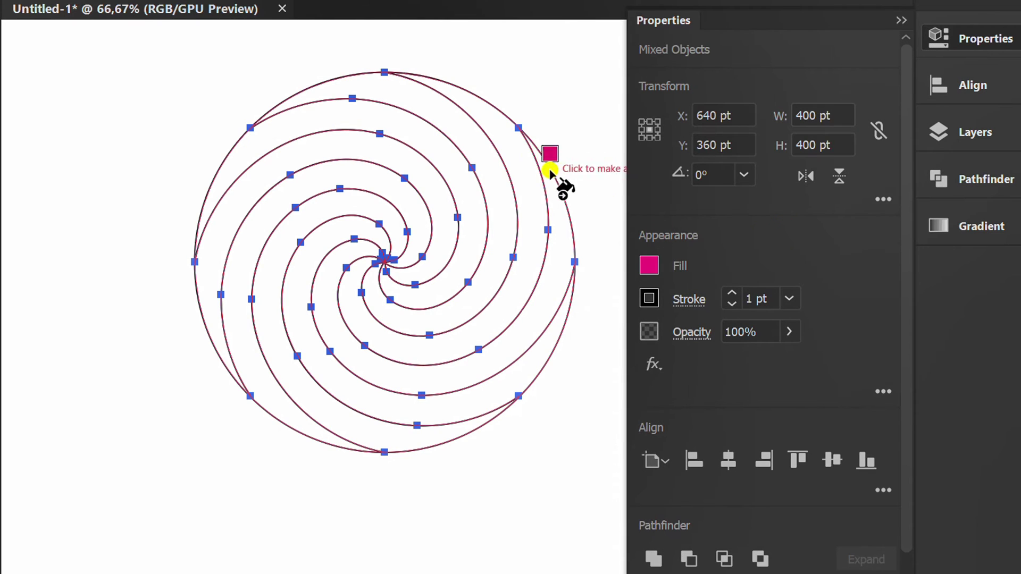
pyautogui.click(498, 137)
pyautogui.click(423, 127)
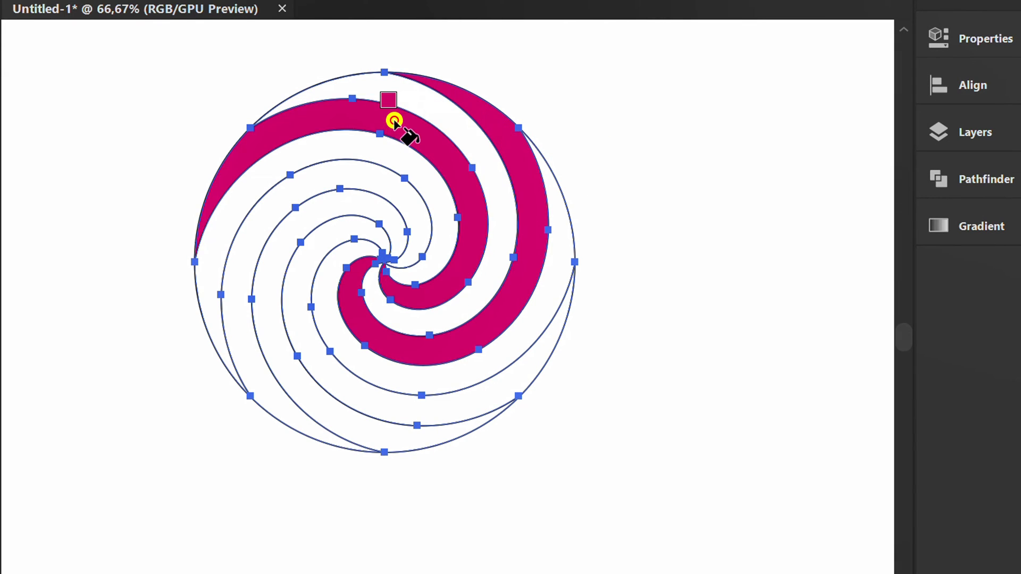
# - Fill two more left bands magenta, then recolour the bands to light pink (S 31, B 100)
pyautogui.click(335, 173)
pyautogui.click(319, 229)
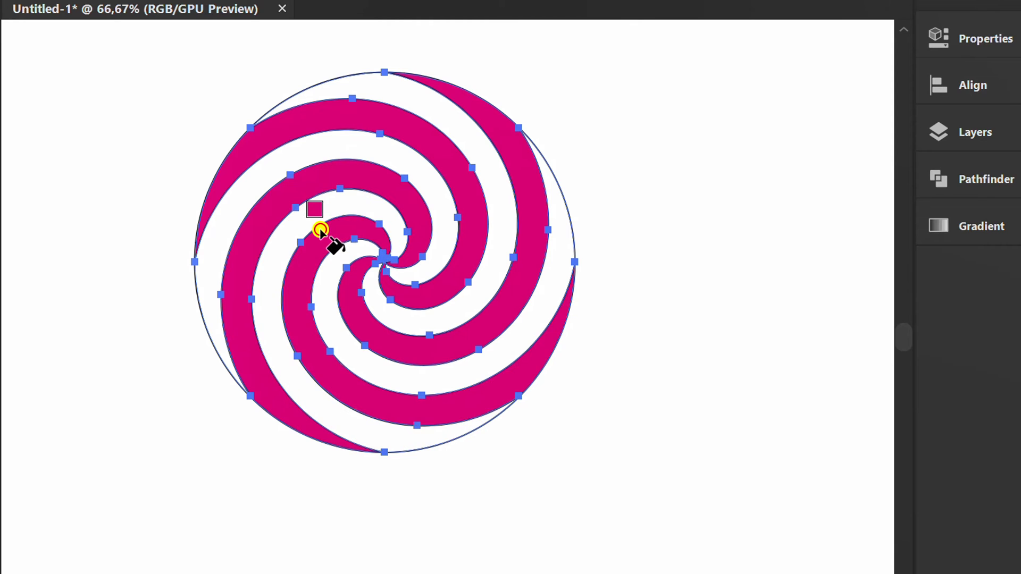
pyautogui.click(983, 40)
pyautogui.click(725, 497)
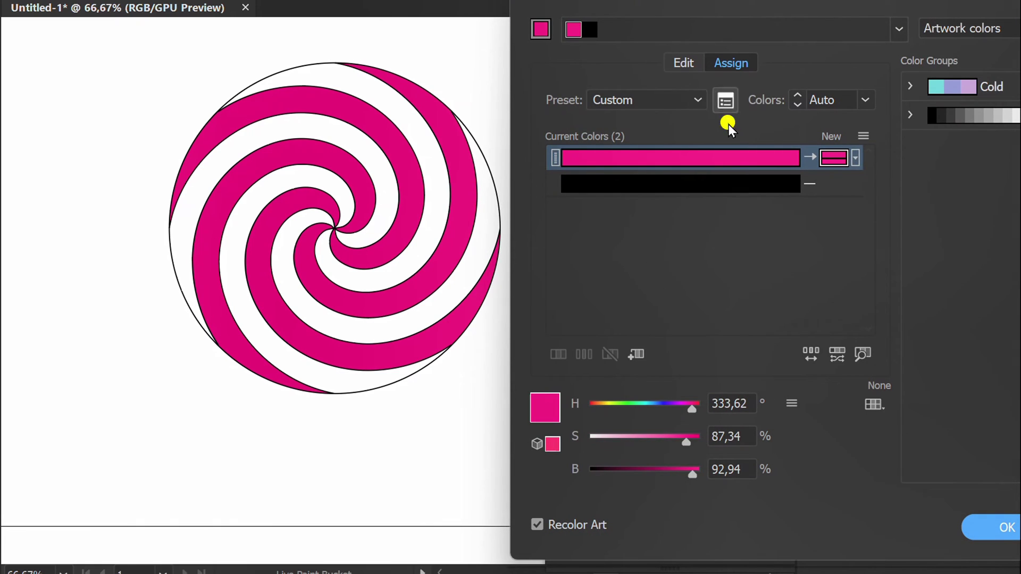
pyautogui.moveTo(689, 474); pyautogui.dragTo(714, 480)
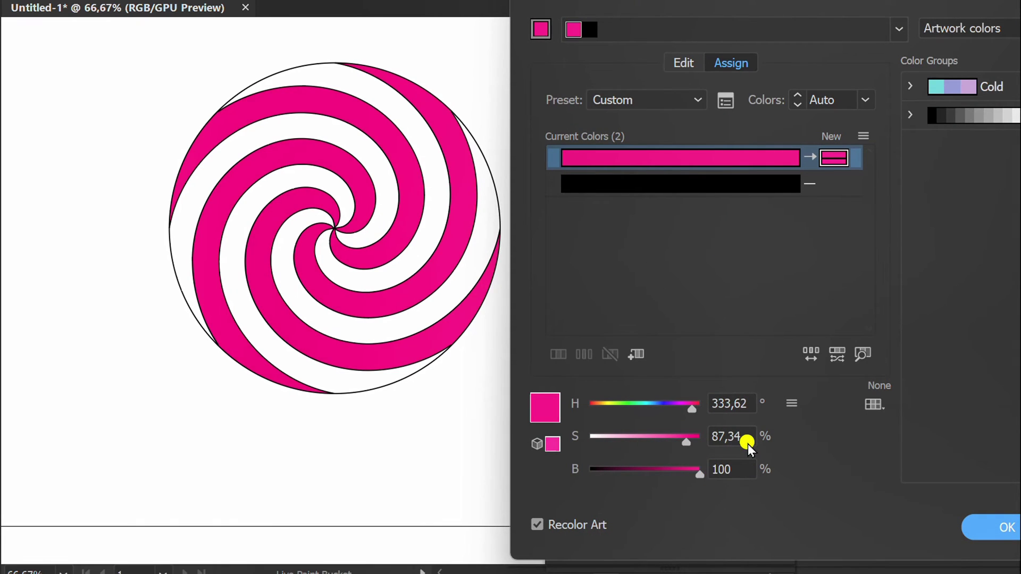
pyautogui.scroll(-20, 733, 435)
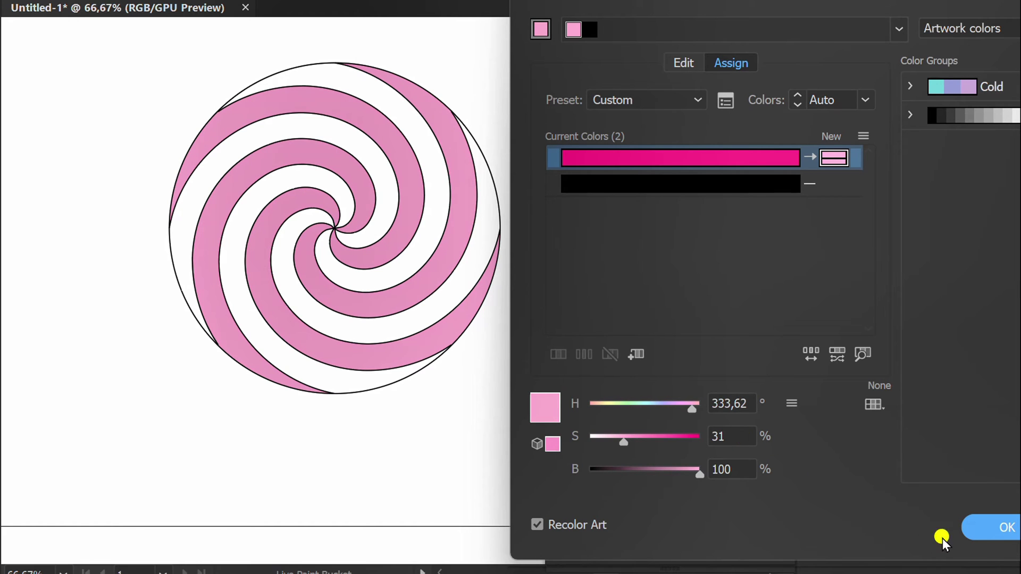
pyautogui.click(978, 532)
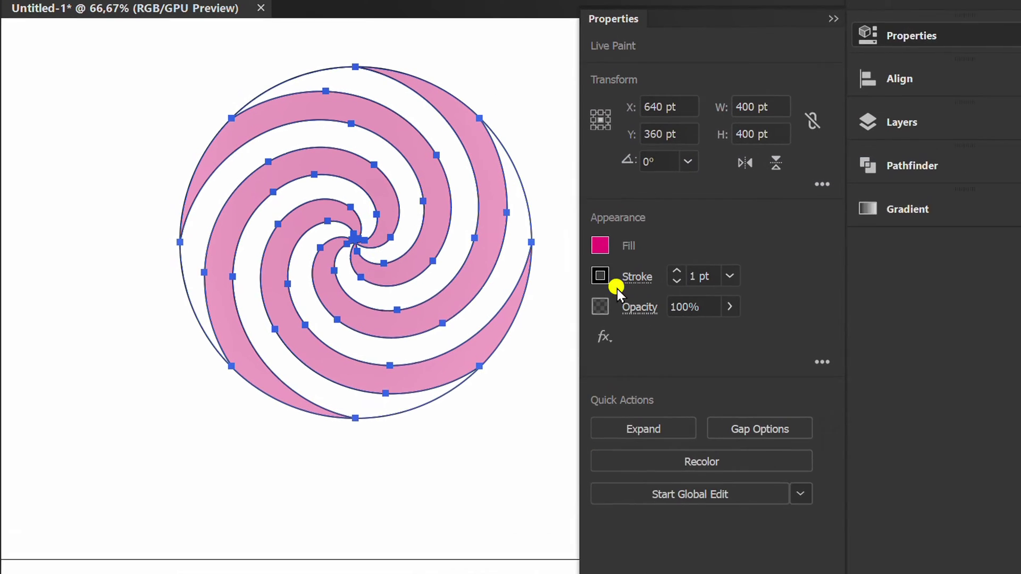
# - Set the Live Paint fill colour to White from the Properties swatches
pyautogui.click(600, 246)
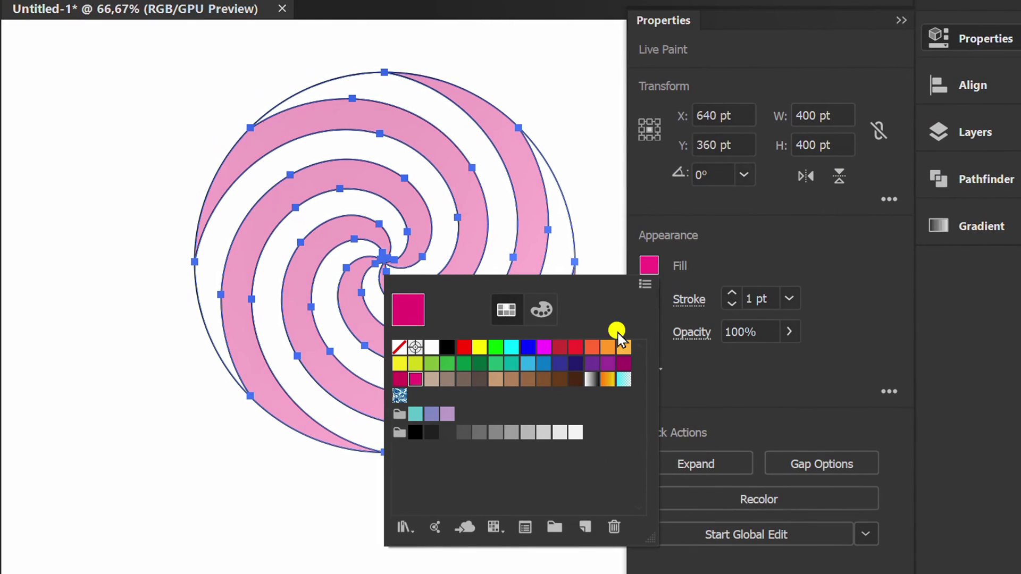
pyautogui.click(431, 349)
pyautogui.click(760, 251)
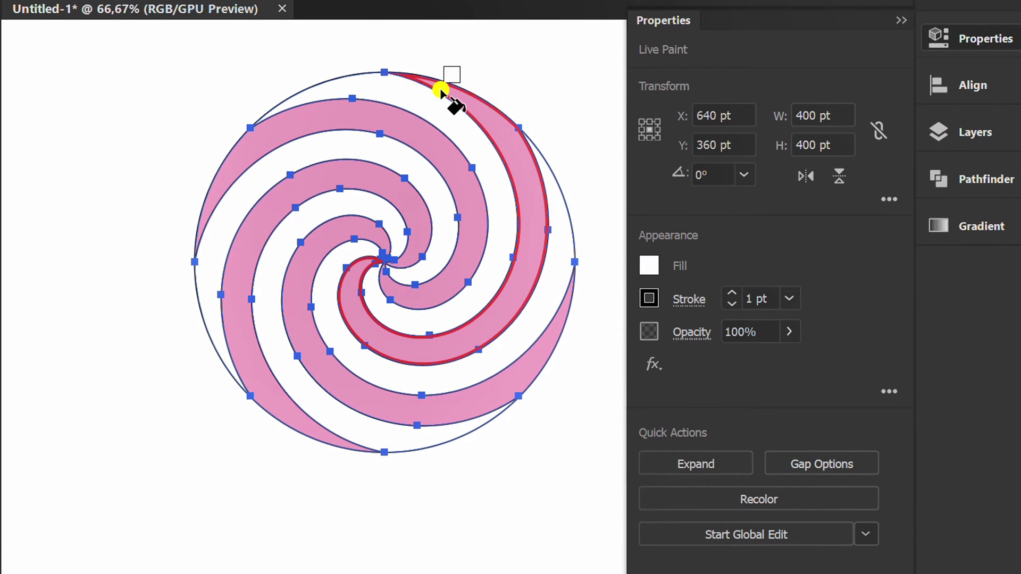
pyautogui.click(412, 96)
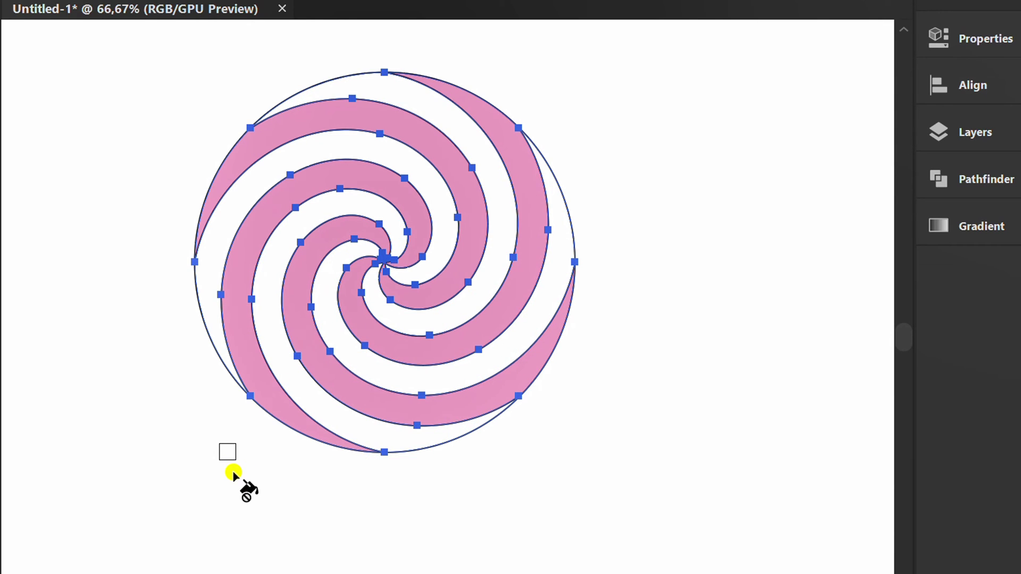
# - Select the whole swirl and set its stroke to None, leaving only the fills
pyautogui.press('v')
pyautogui.click(216, 472)
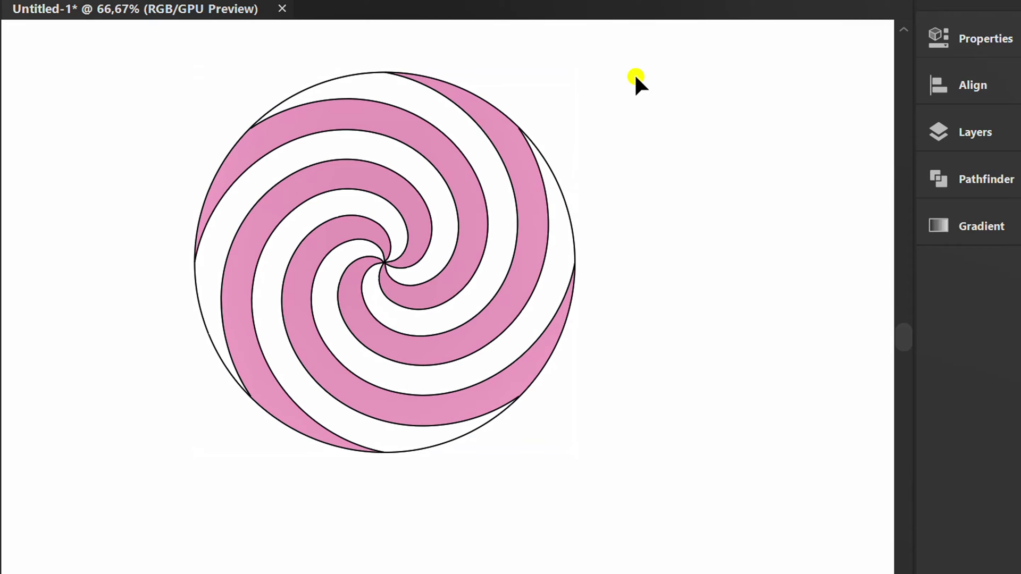
pyautogui.moveTo(545, 171); pyautogui.dragTo(130, 471)
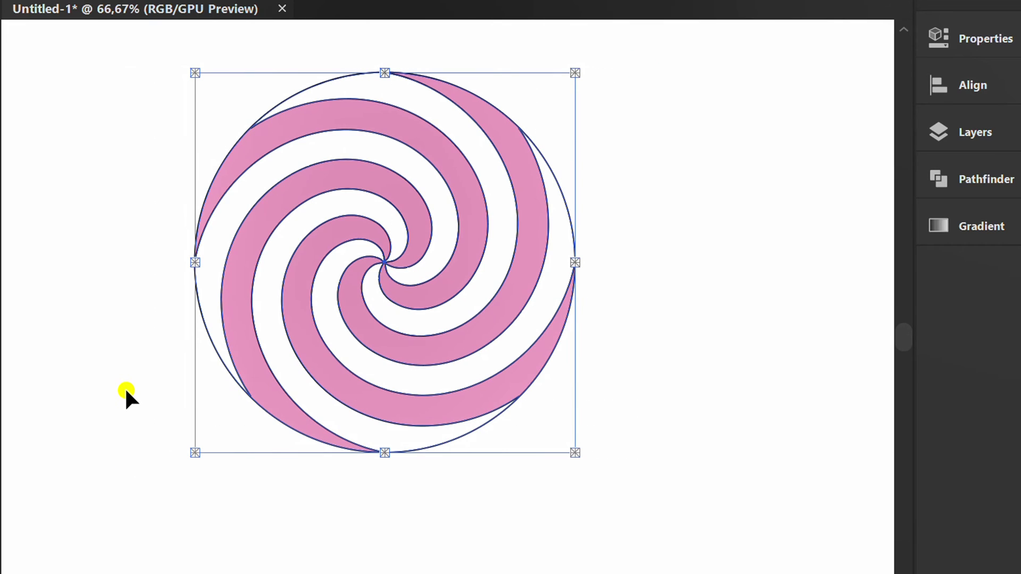
pyautogui.press('x')
pyautogui.press('/')
pyautogui.press('x')
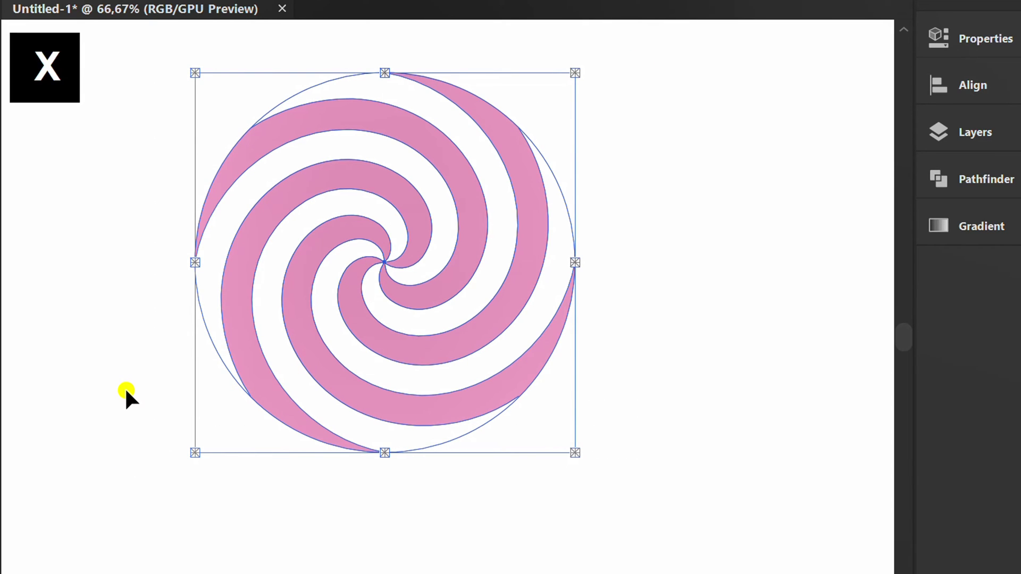
pyautogui.click(508, 457)
# - Draw a 400 pt circle and align it to the horizontal and vertical centre
pyautogui.press('l')
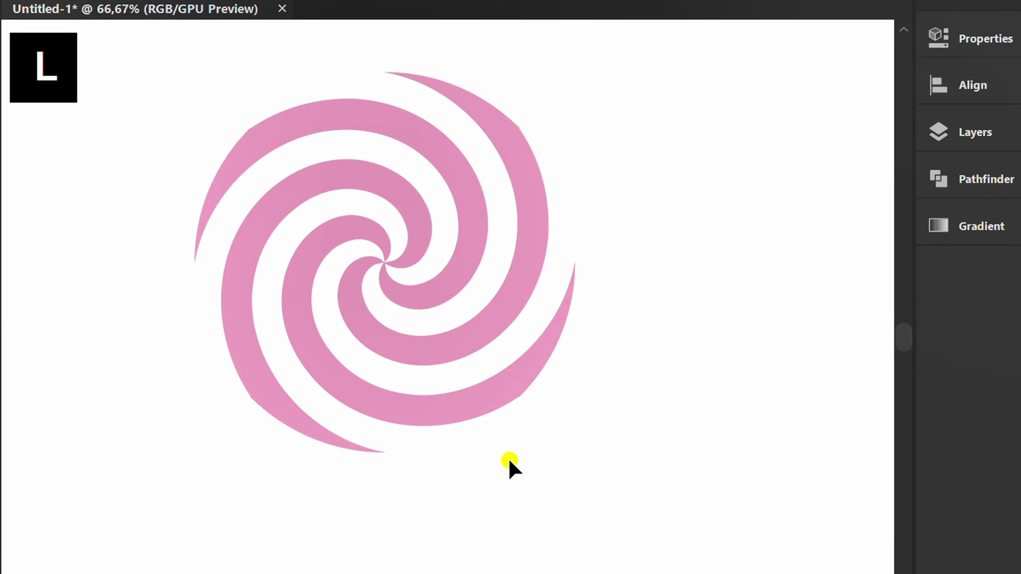
pyautogui.click(508, 459)
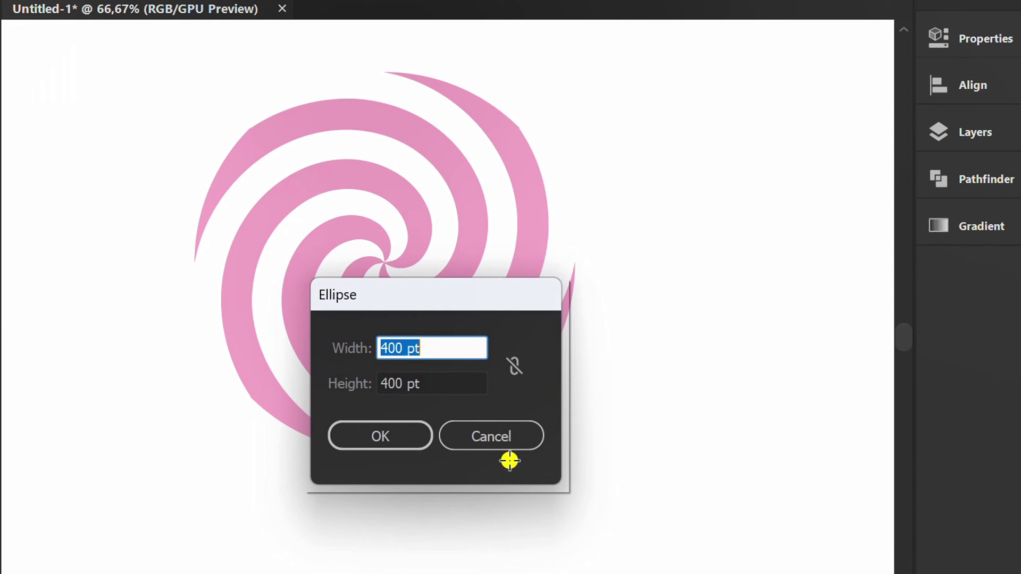
pyautogui.click(390, 441)
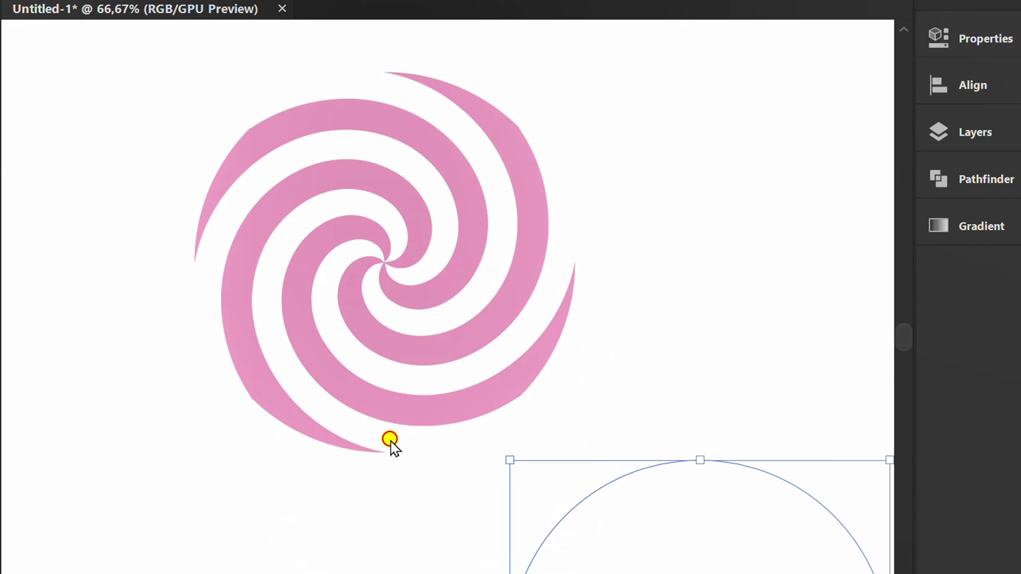
pyautogui.click(981, 86)
pyautogui.click(708, 125)
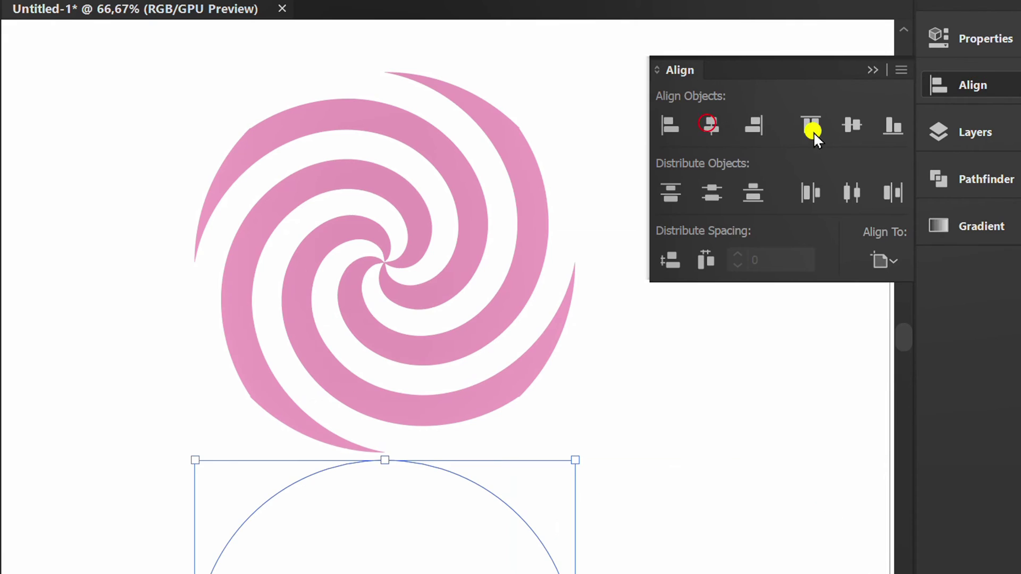
pyautogui.click(851, 125)
pyautogui.click(874, 64)
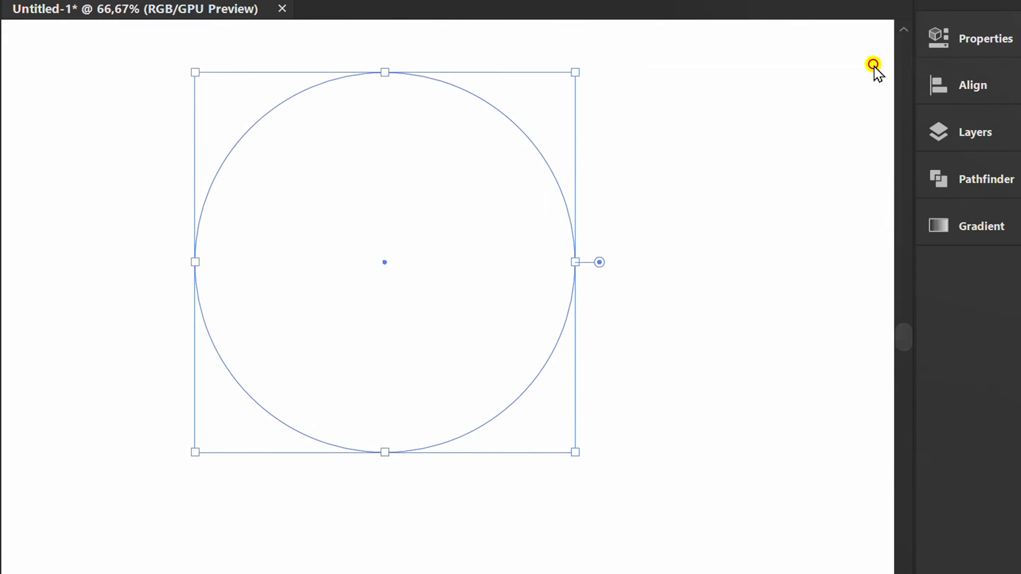
# - Fill the top circle with a radial White, Black gradient
pyautogui.click(974, 232)
pyautogui.click(607, 243)
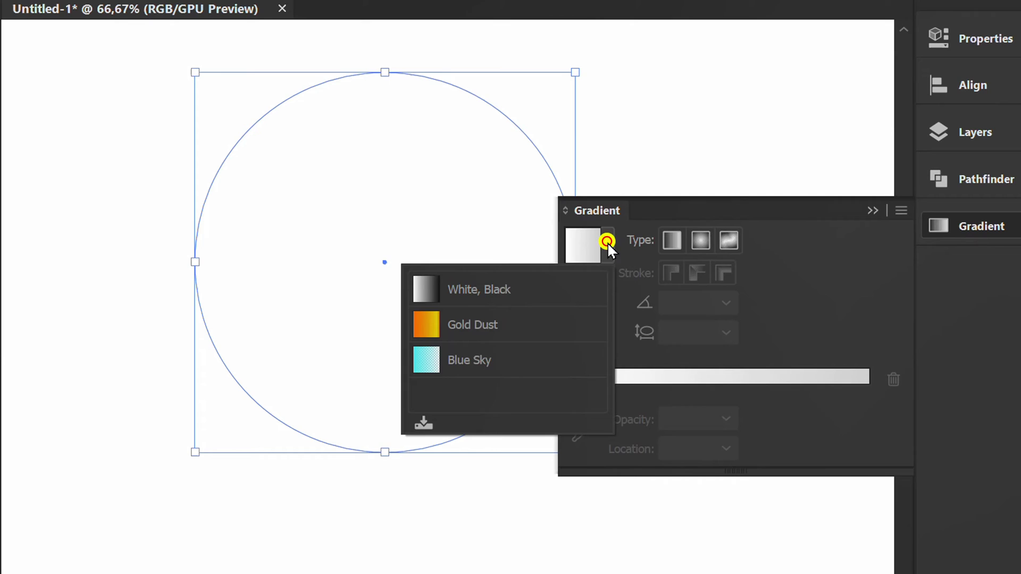
pyautogui.click(478, 293)
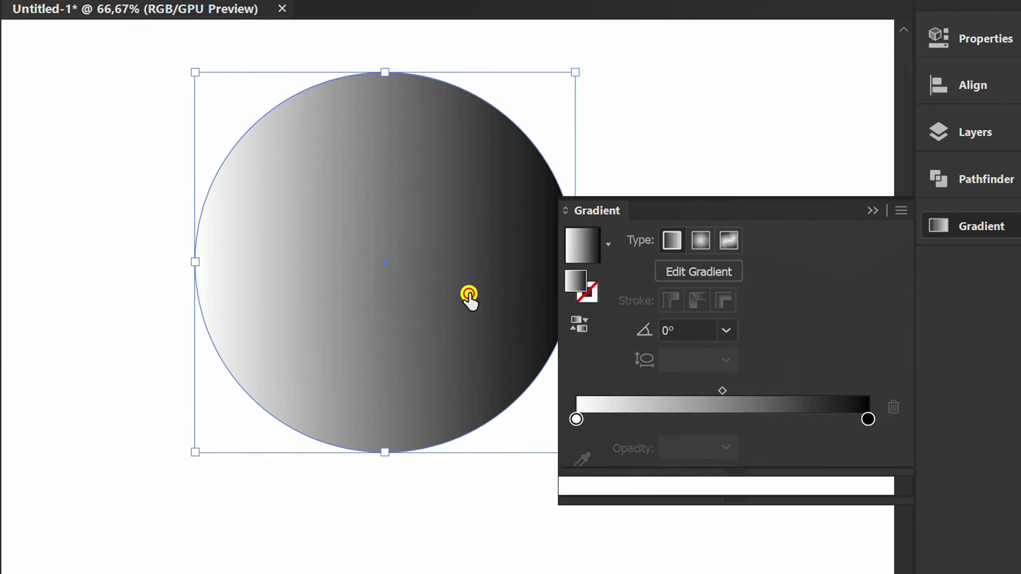
pyautogui.click(697, 241)
# - Move the gradient midpoint toward the rim and set the white stop's opacity to 0%
pyautogui.moveTo(722, 391); pyautogui.dragTo(882, 401)
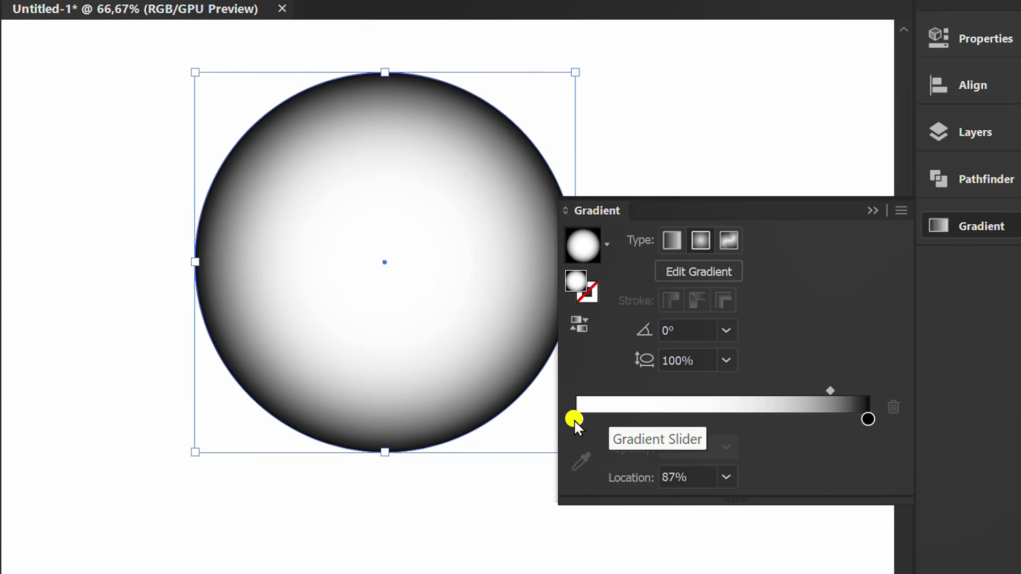
pyautogui.click(573, 419)
pyautogui.click(726, 446)
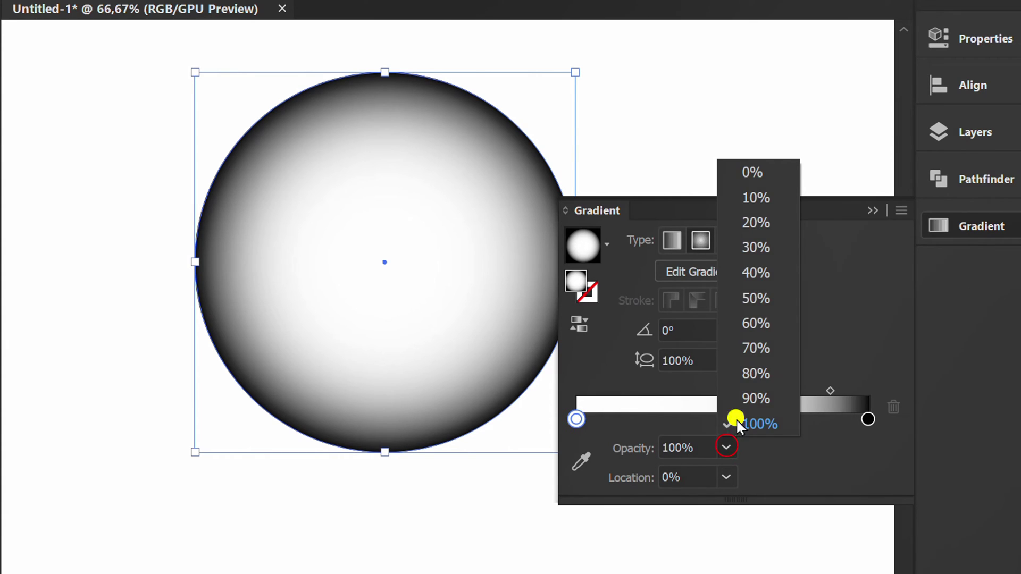
pyautogui.click(770, 172)
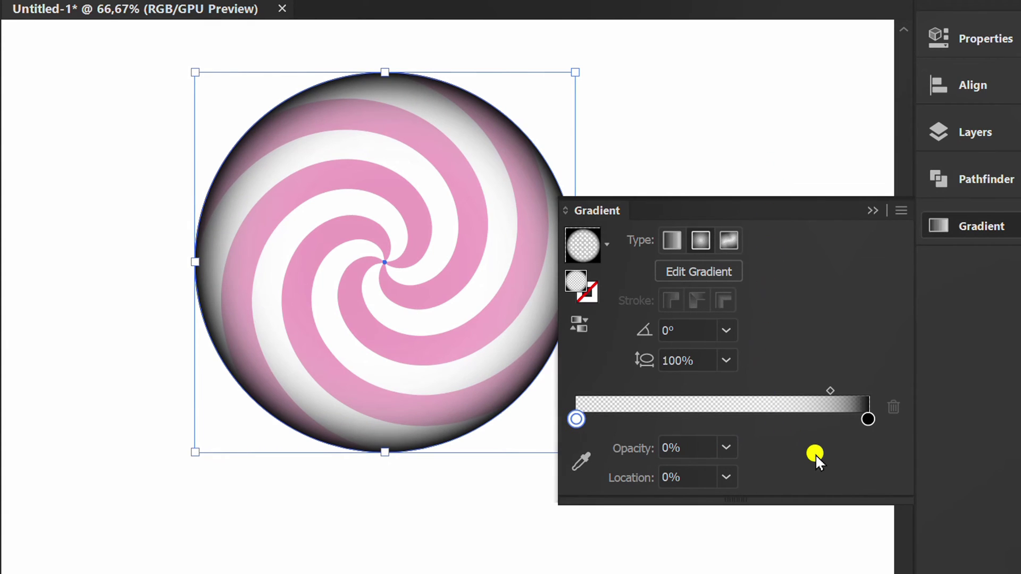
# - Set the gradient shading circle to Multiply blend mode at 25% opacity
pyautogui.click(872, 210)
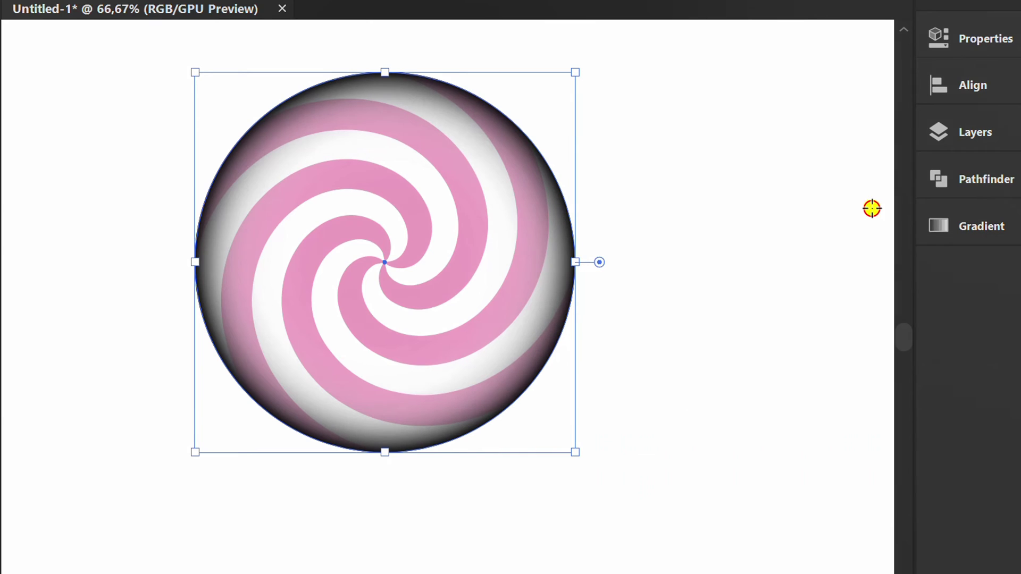
pyautogui.click(977, 40)
pyautogui.click(685, 335)
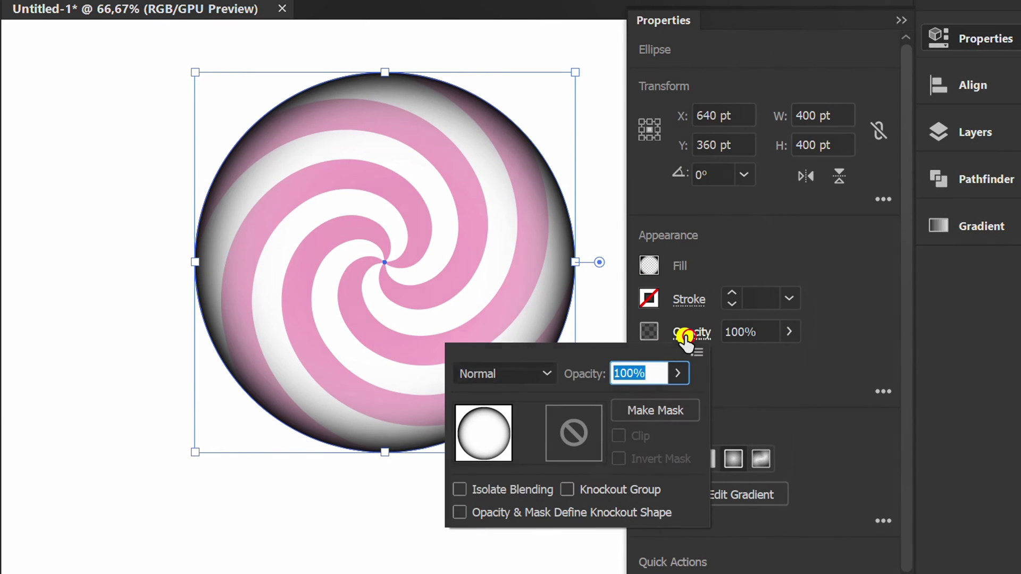
pyautogui.click(516, 372)
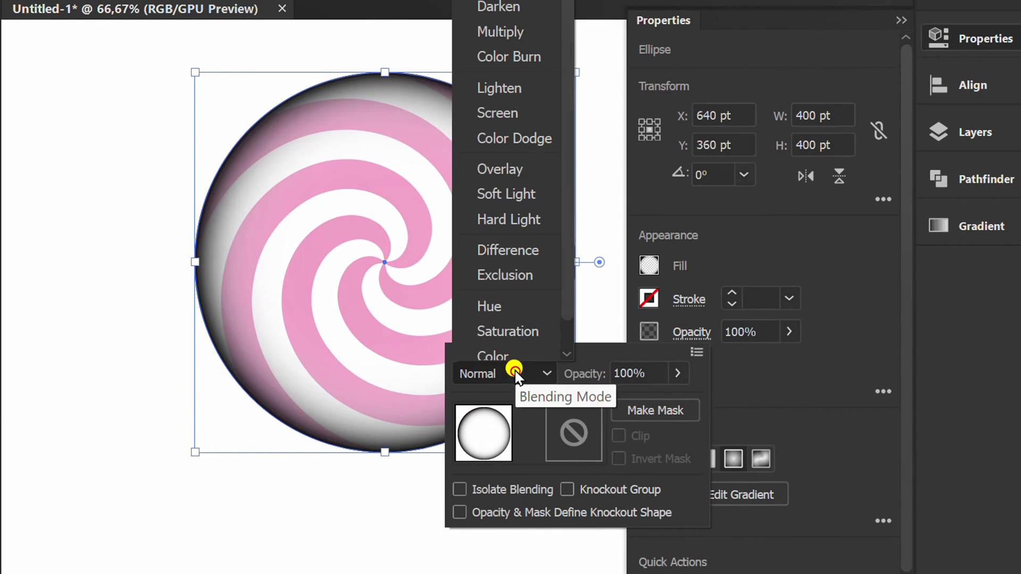
pyautogui.click(514, 30)
pyautogui.click(832, 258)
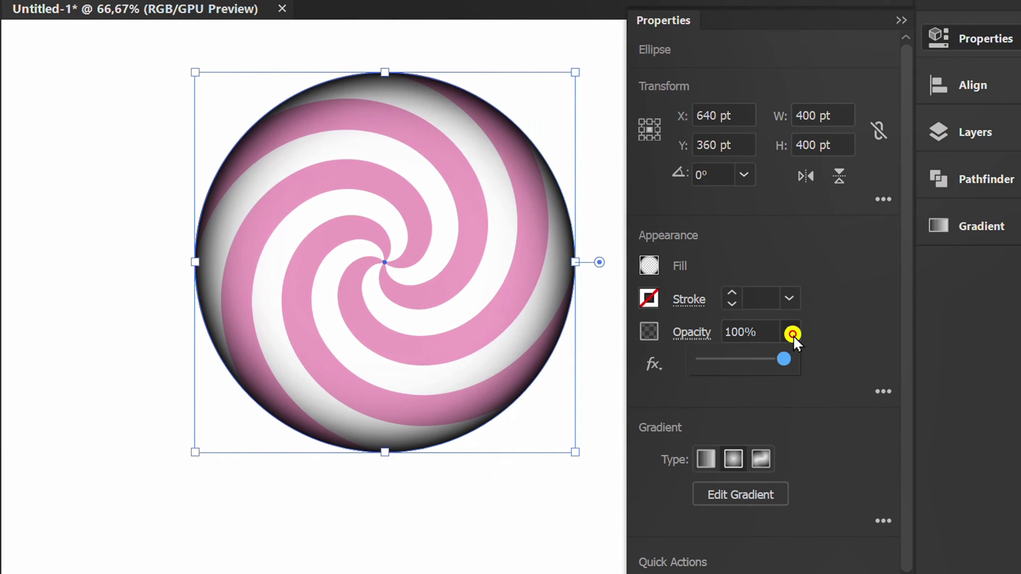
pyautogui.moveTo(783, 360); pyautogui.dragTo(718, 360)
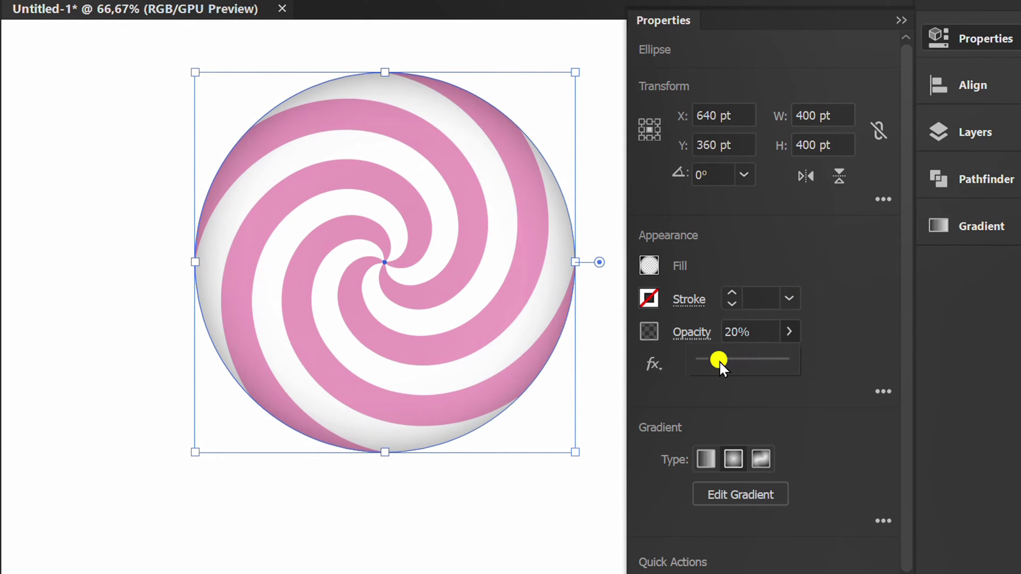
pyautogui.click(763, 332)
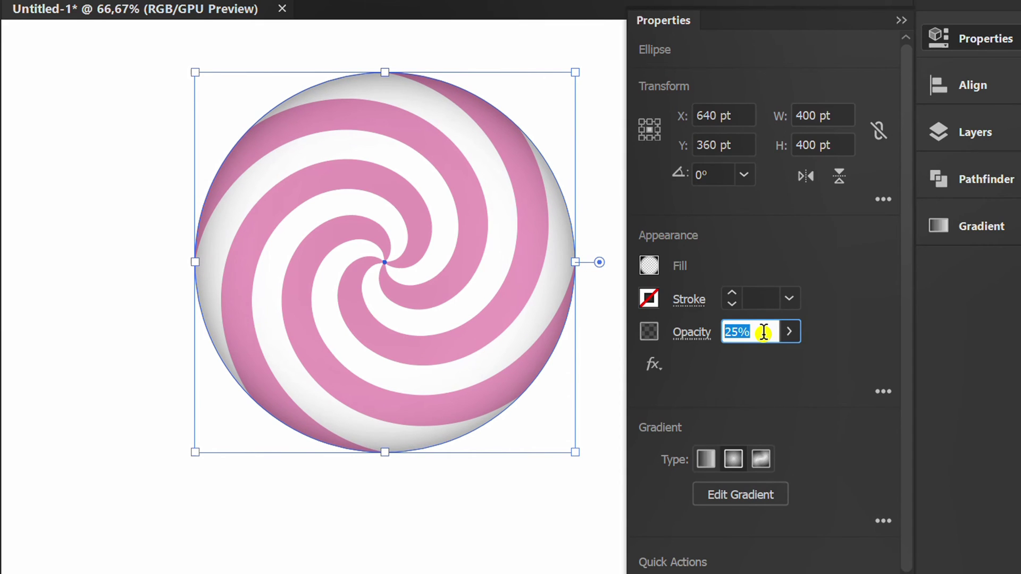
pyautogui.click(842, 300)
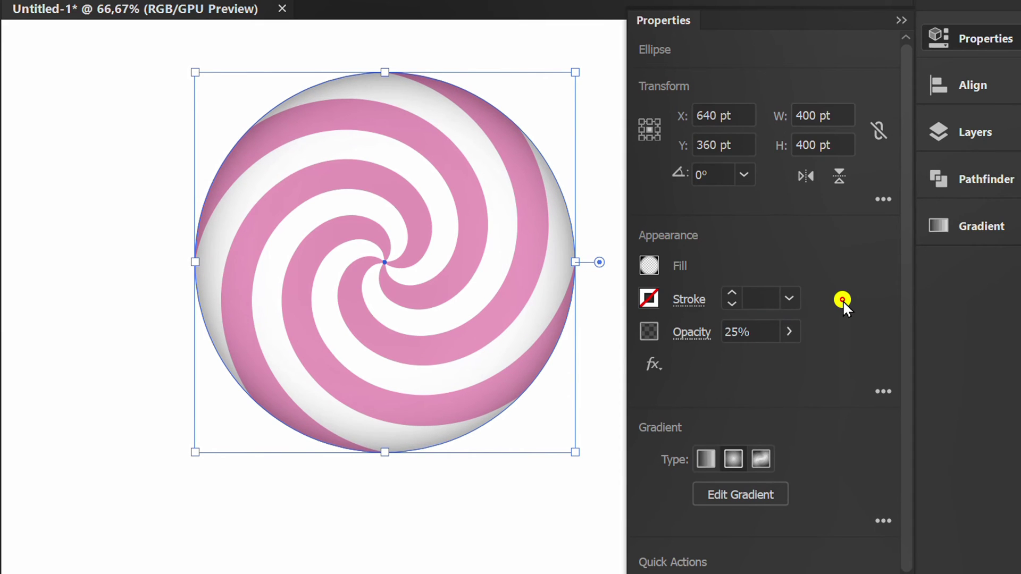
# - Draw a straight vertical line about 381 pt long left of the pink candy, with a 20 pt stroke
pyautogui.click(900, 22)
pyautogui.hotkey('ctrl', '-')
pyautogui.click(434, 448)
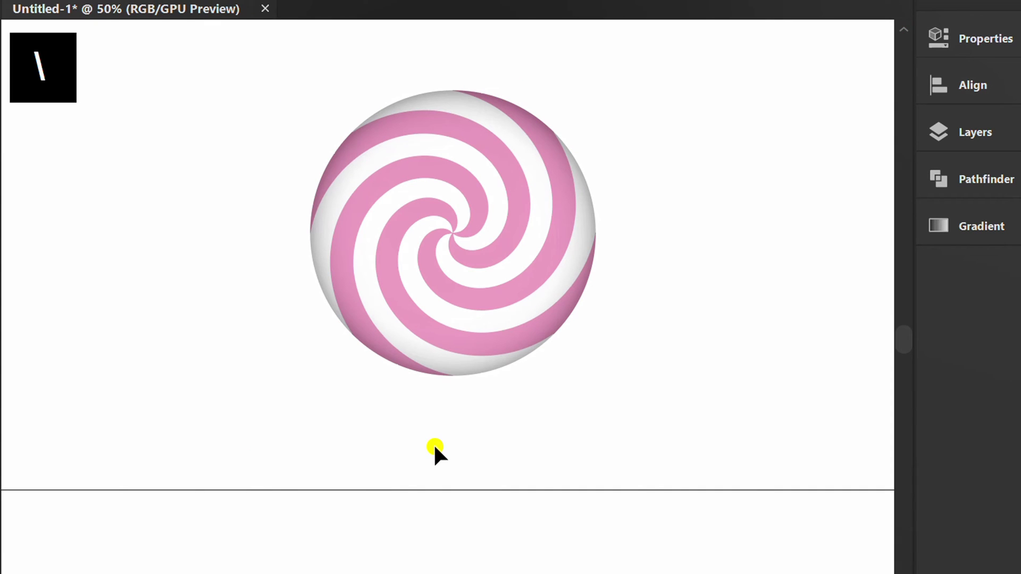
pyautogui.press('shift')
pyautogui.moveTo(204, 232); pyautogui.dragTo(205, 504)
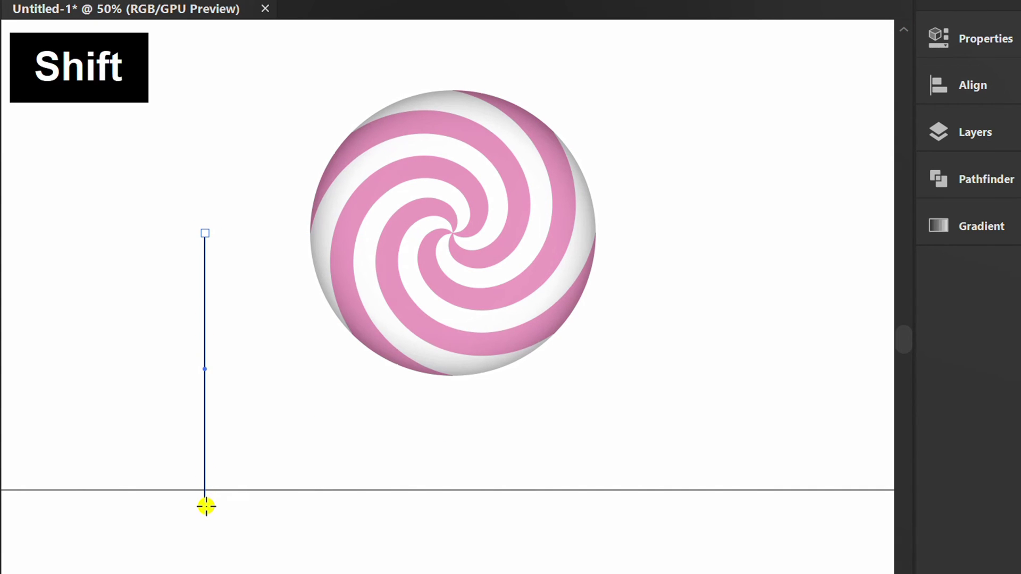
pyautogui.click(975, 42)
pyautogui.scroll(19, 768, 299)
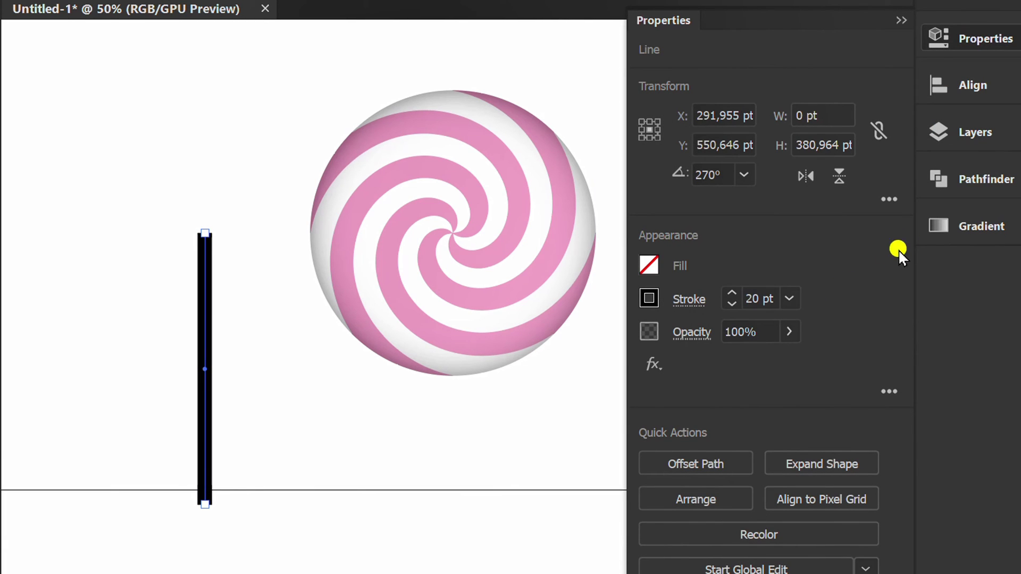
# - Apply a gradient to the stick's stroke and change its black end stop to gray
pyautogui.click(961, 225)
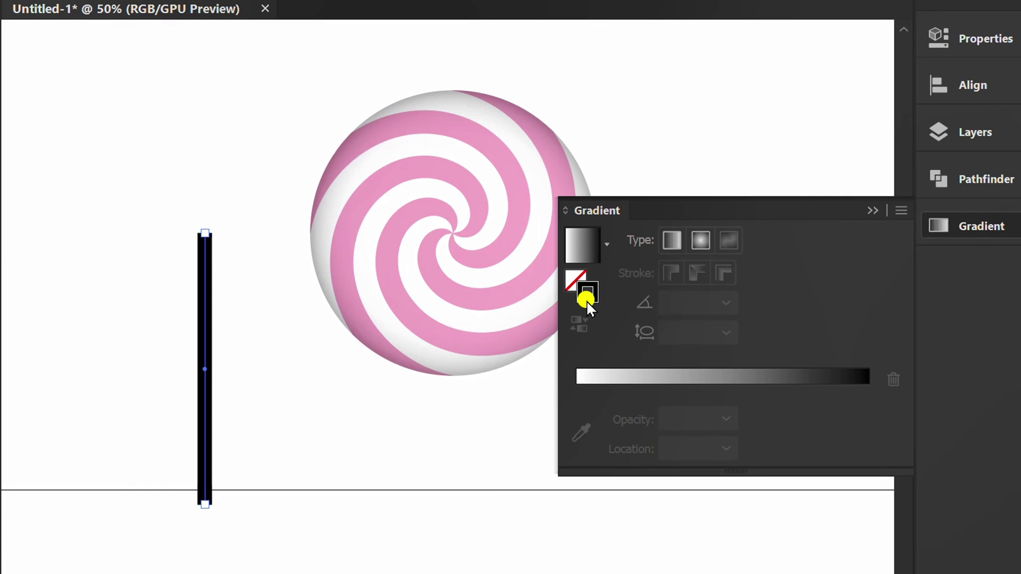
pyautogui.click(579, 242)
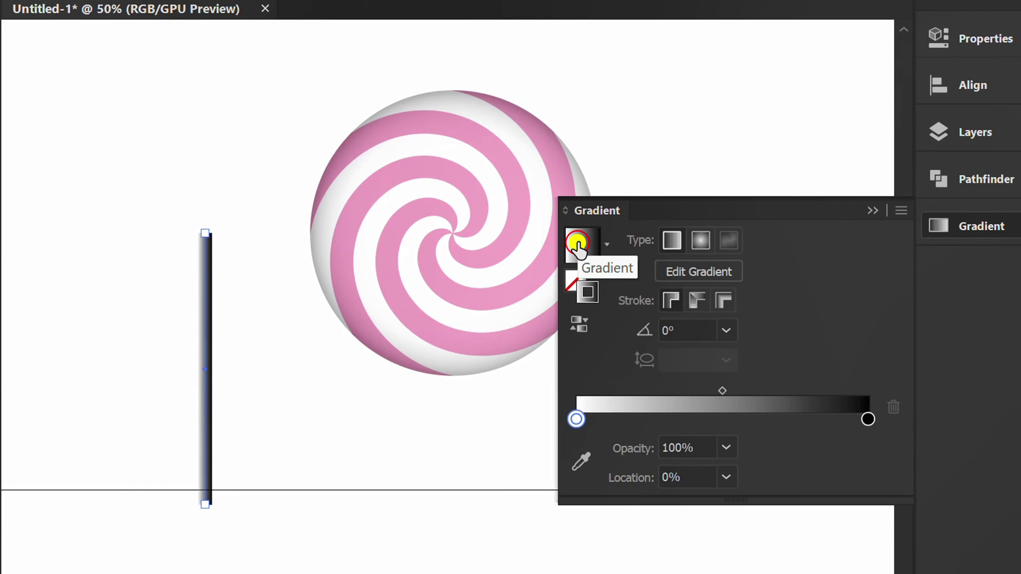
pyautogui.click(868, 420)
pyautogui.doubleClick(868, 420)
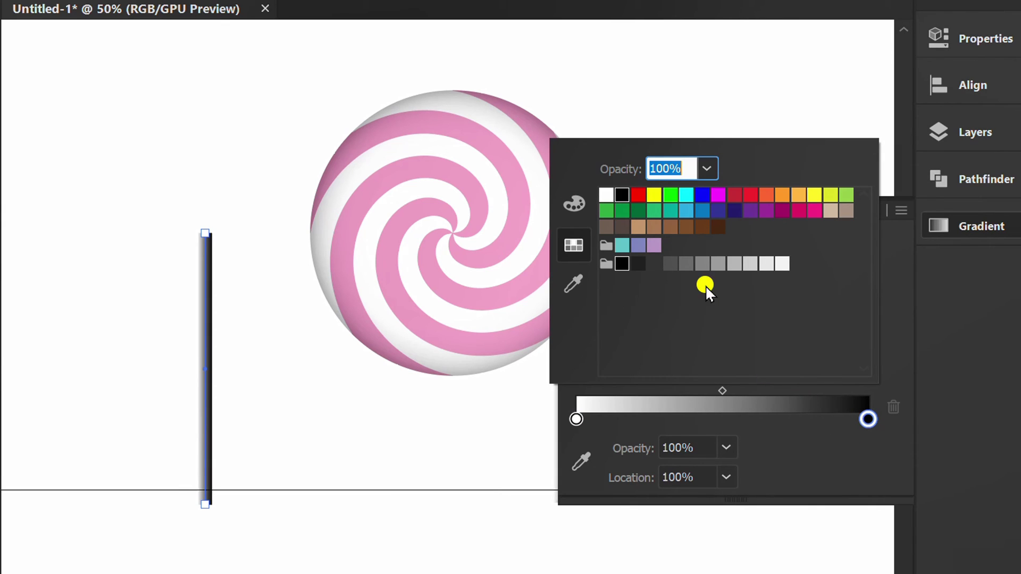
pyautogui.click(718, 263)
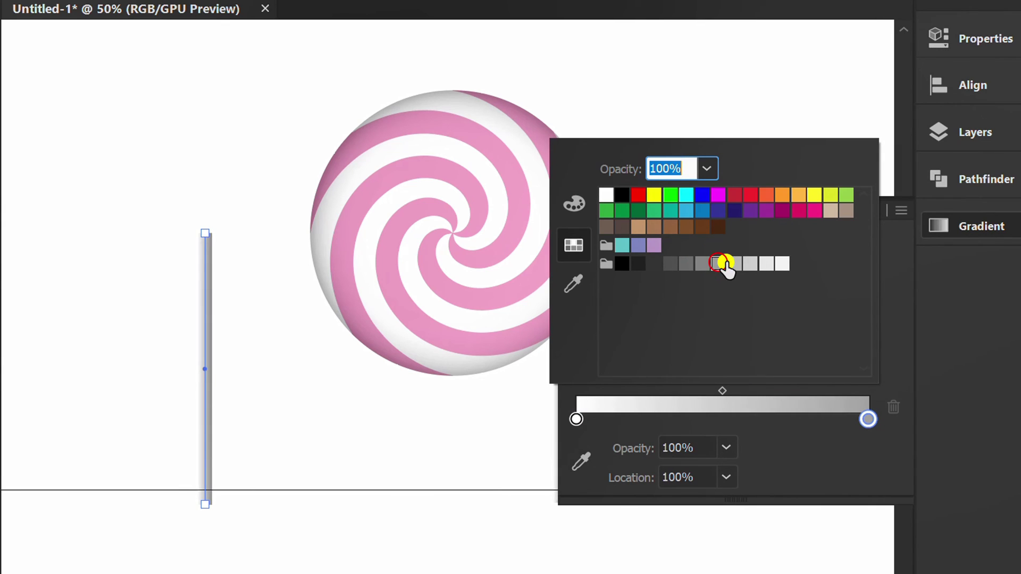
# - Change the stick gradient's dark stop to a lighter gray
pyautogui.click(736, 264)
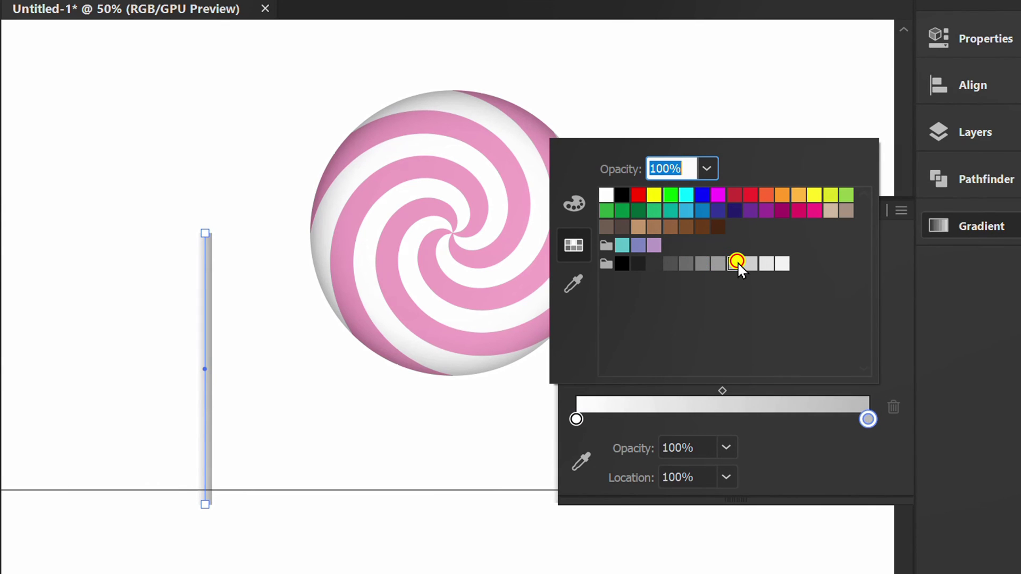
pyautogui.click(902, 302)
pyautogui.click(872, 211)
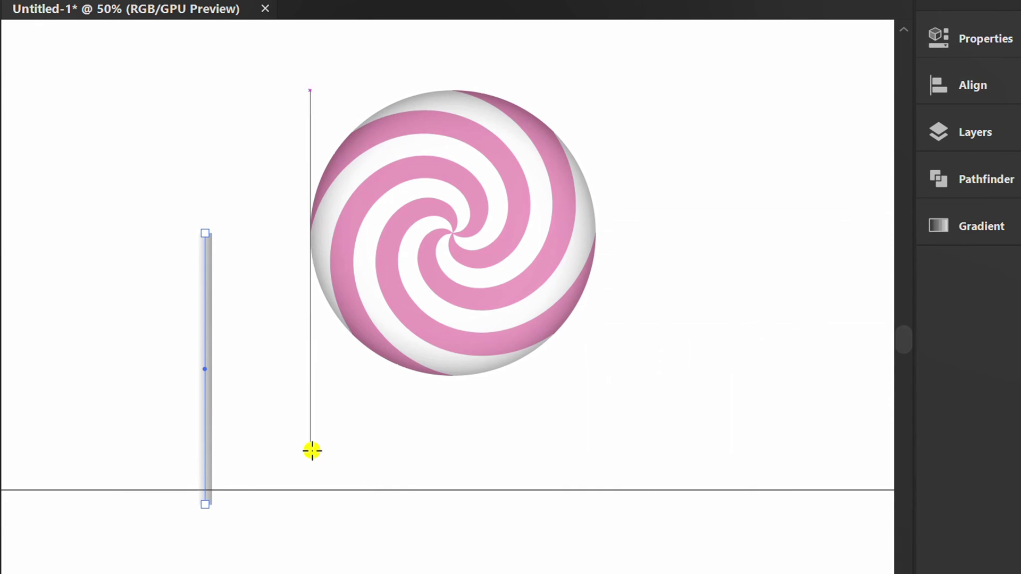
# - Centre the stick horizontally on the candy and nudge it down two steps
pyautogui.click(971, 85)
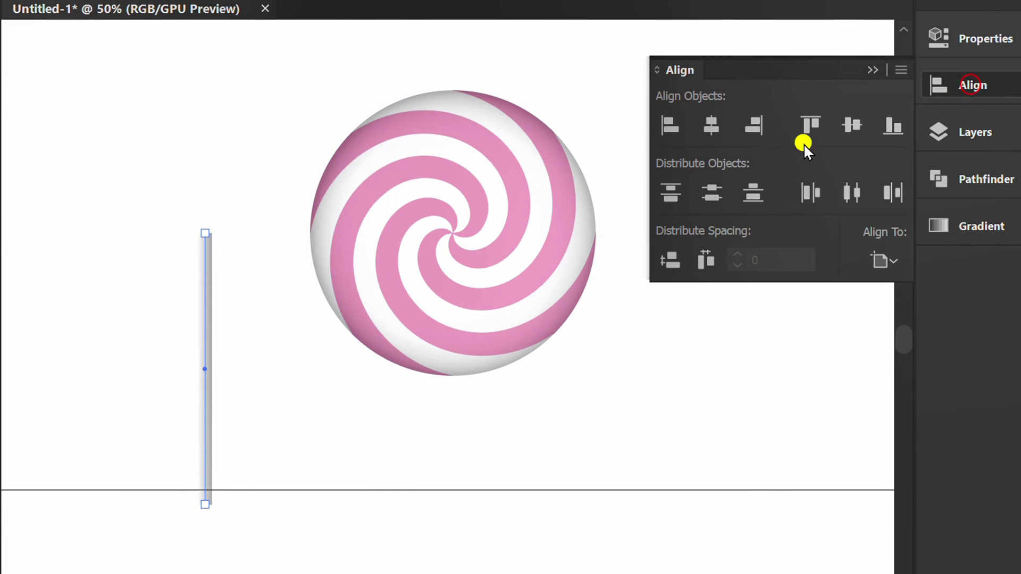
pyautogui.click(710, 125)
pyautogui.click(875, 70)
pyautogui.press('Down')
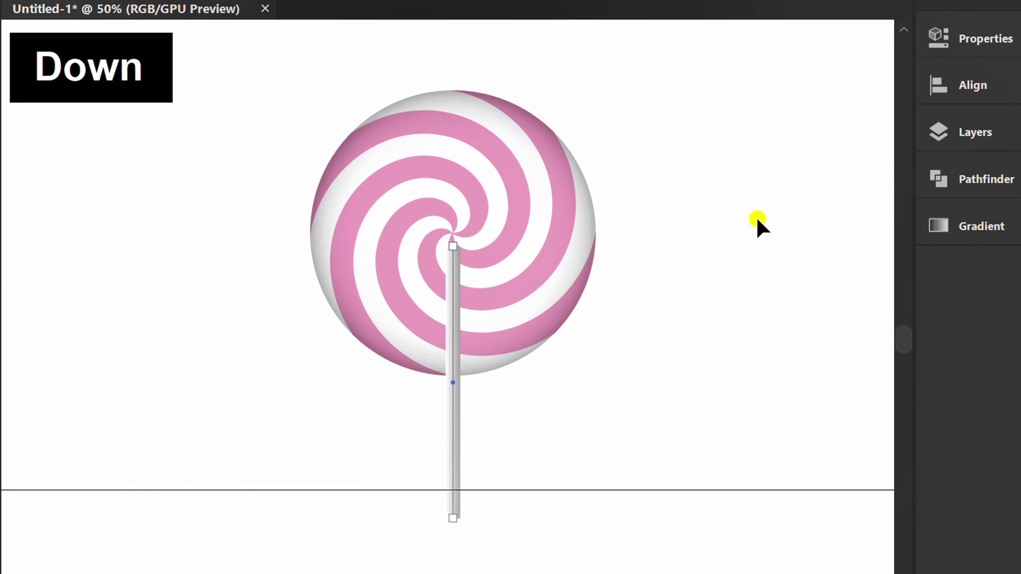
pyautogui.press('Down')
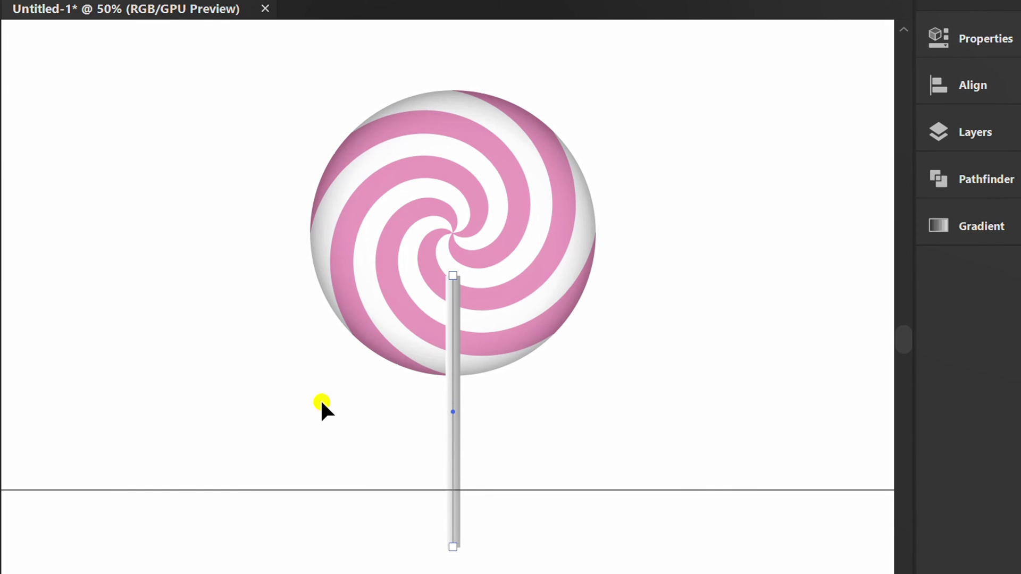
# - Send the stick to the back behind the candy and clear the selection
pyautogui.rightClick(321, 404)
pyautogui.moveTo(452, 556)
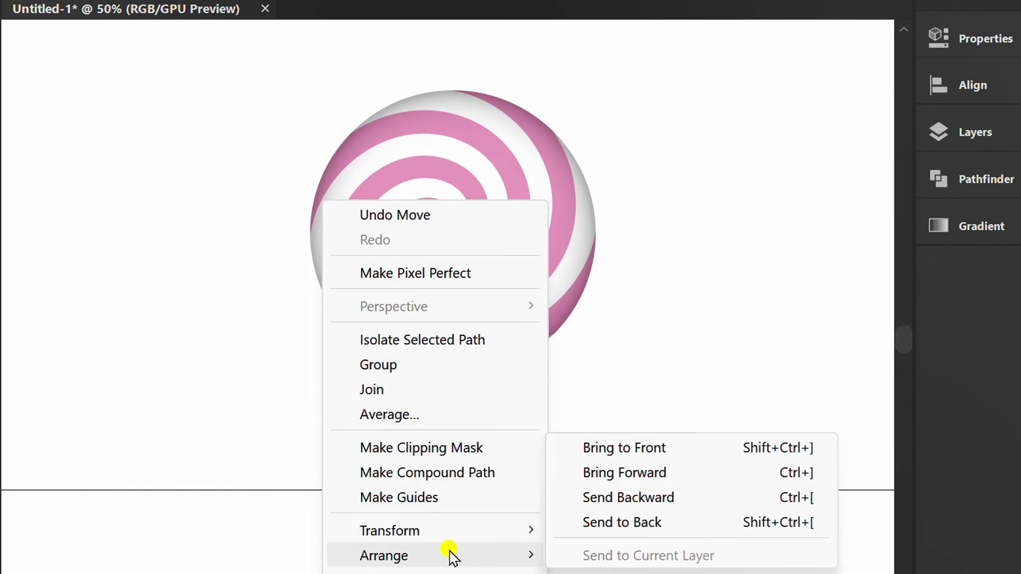
pyautogui.click(619, 523)
pyautogui.click(607, 348)
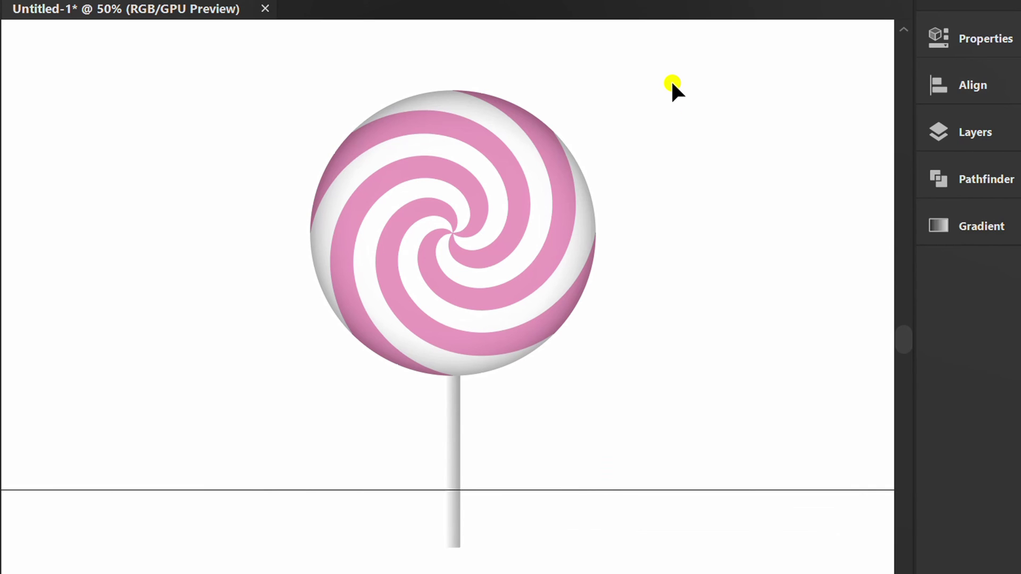
# - Group the pink candy and its stick into one lollipop
pyautogui.moveTo(671, 82); pyautogui.dragTo(234, 407)
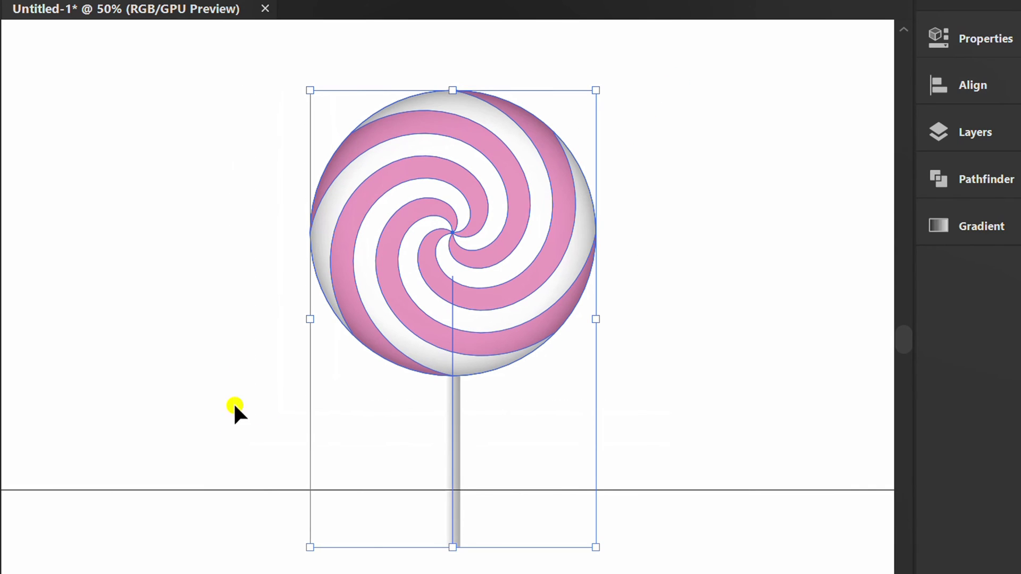
pyautogui.rightClick(189, 182)
pyautogui.click(284, 346)
# - Rotate a copy of the lollipop to the left around the stick's bottom
pyautogui.press('r')
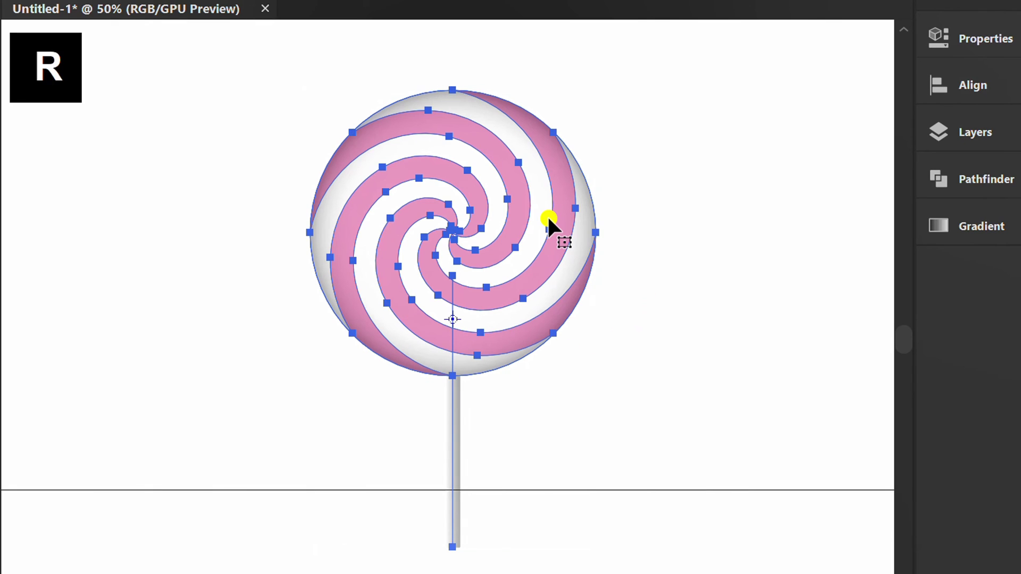
pyautogui.click(453, 547)
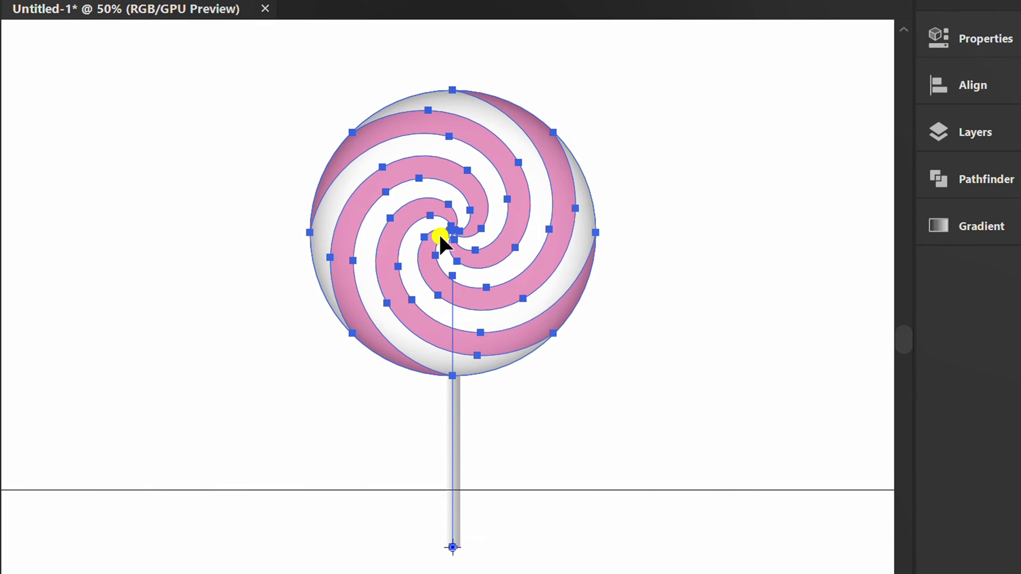
pyautogui.moveTo(460, 113); pyautogui.dragTo(240, 169)
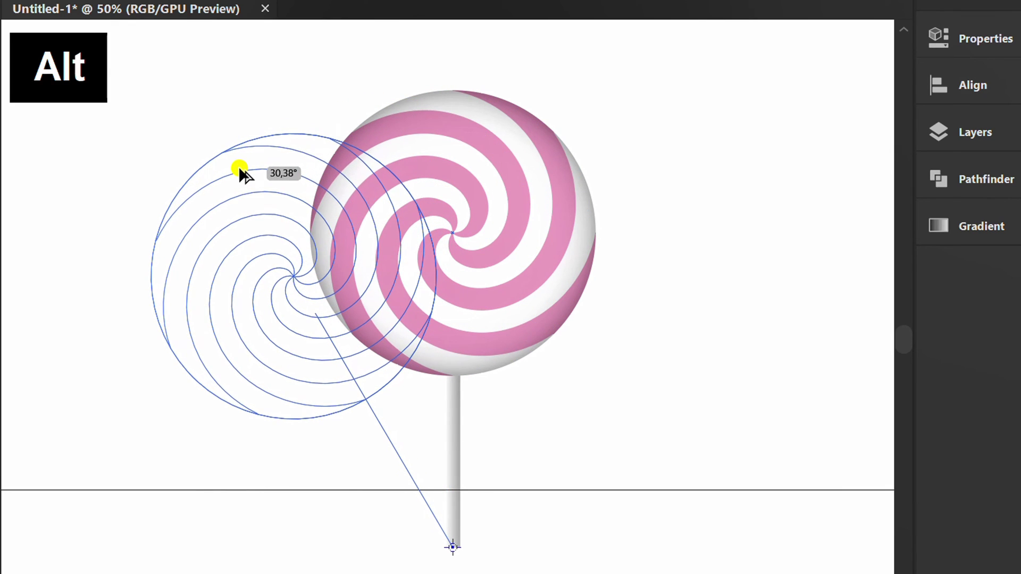
pyautogui.moveTo(240, 170); pyautogui.dragTo(240, 170)
# - Mirror a copy of the left lollipop to the right around the stick's bottom
pyautogui.press('v')
pyautogui.click(101, 353)
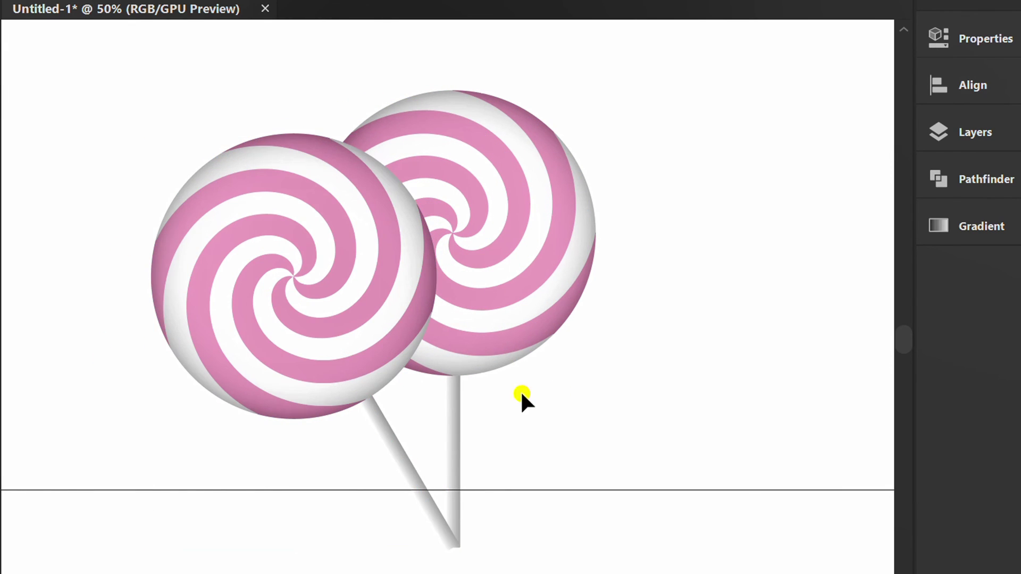
pyautogui.click(247, 240)
pyautogui.press('o')
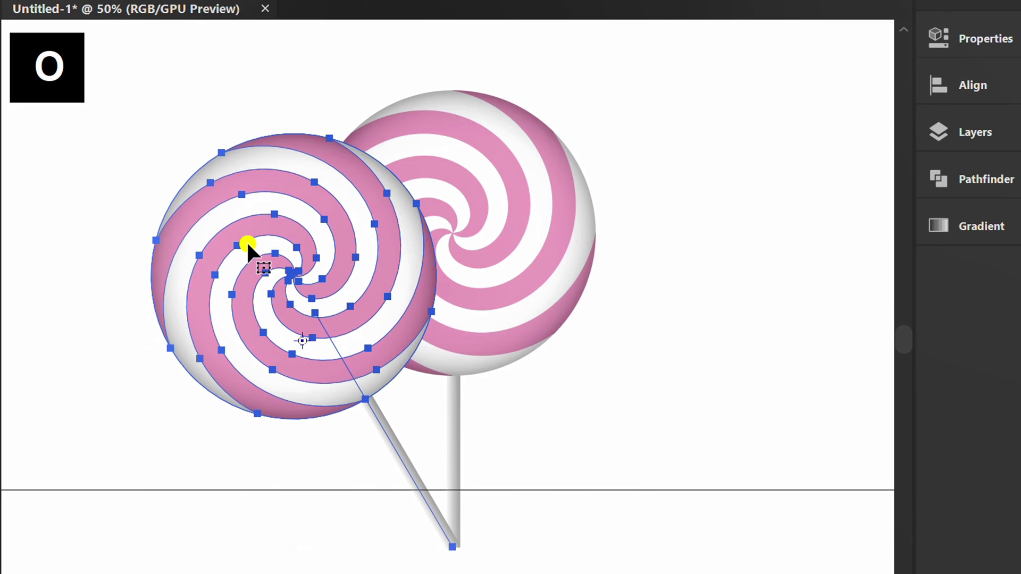
pyautogui.click(452, 547)
pyautogui.moveTo(304, 281); pyautogui.dragTo(621, 366)
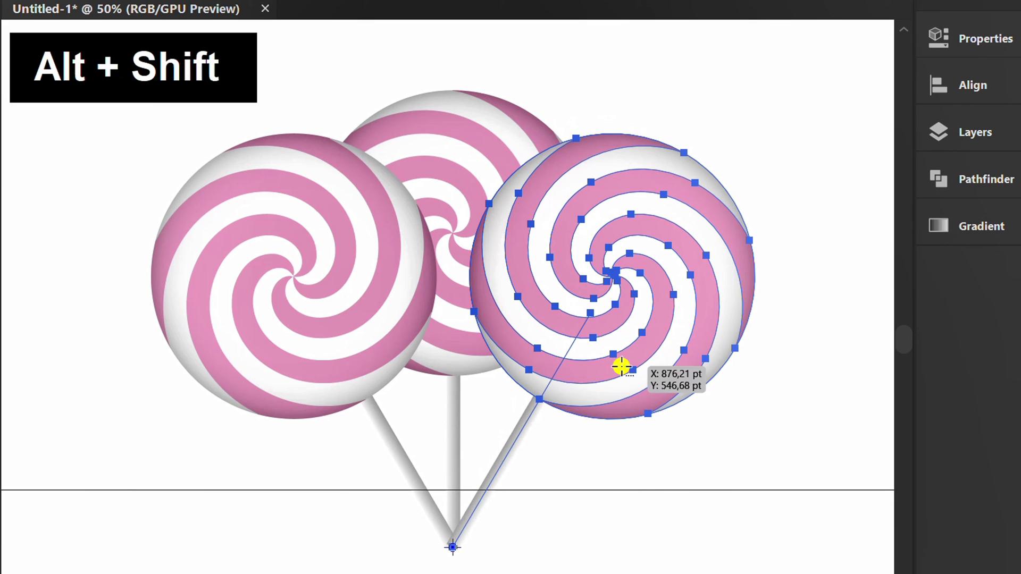
# - Bring the middle lollipop in front of the two tilted copies
pyautogui.press('v')
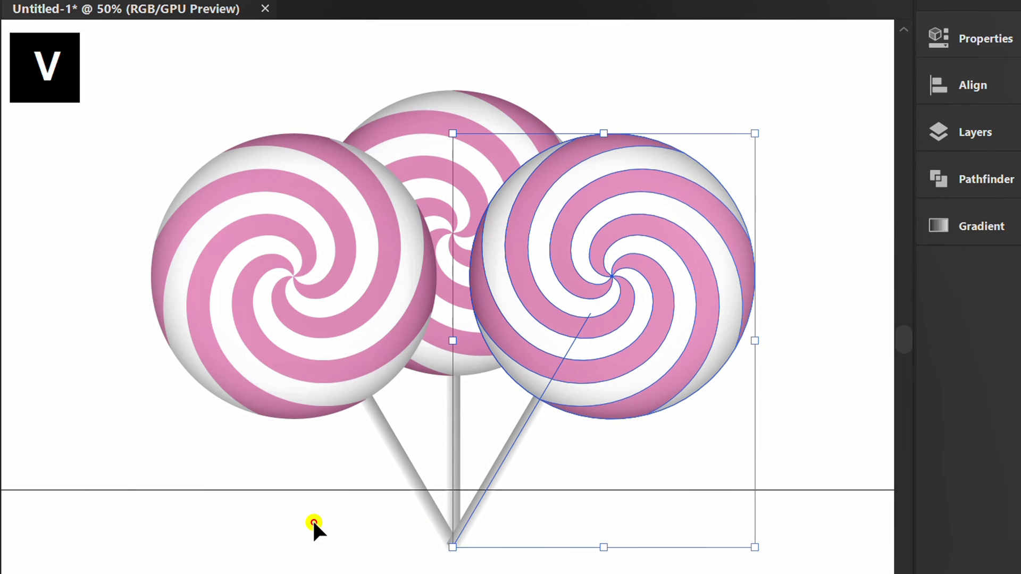
pyautogui.click(313, 523)
pyautogui.click(446, 150)
pyautogui.rightClick(446, 152)
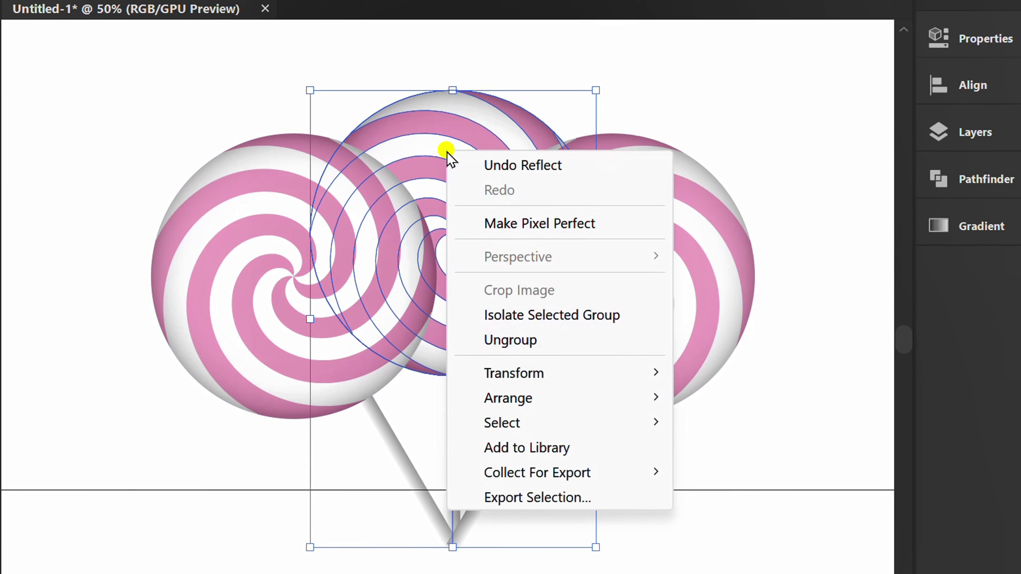
pyautogui.moveTo(576, 397)
pyautogui.click(726, 397)
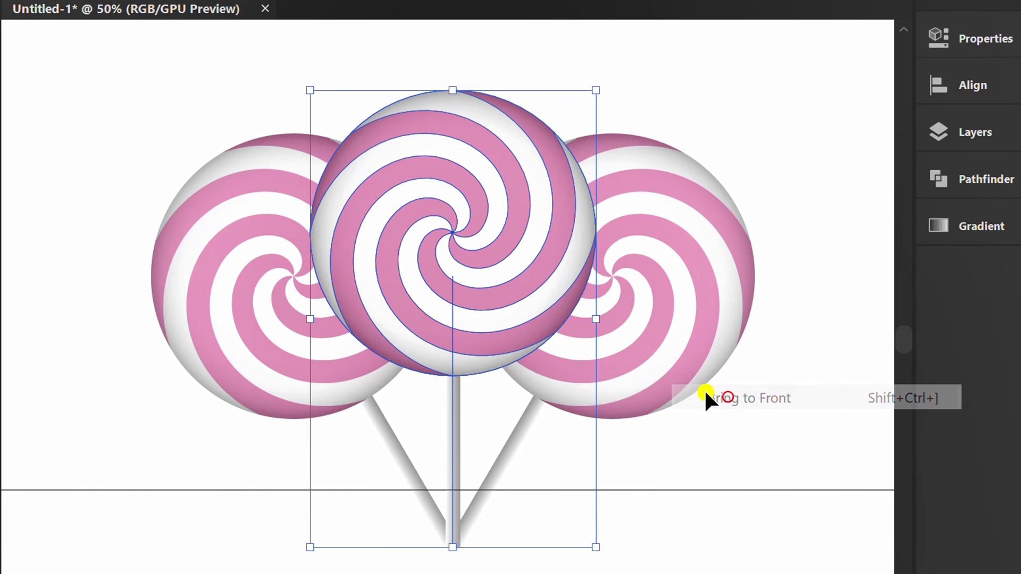
pyautogui.click(118, 418)
# - Pan the view over and select the left lollipop
pyautogui.press('space')
pyautogui.moveTo(709, 474); pyautogui.dragTo(581, 449)
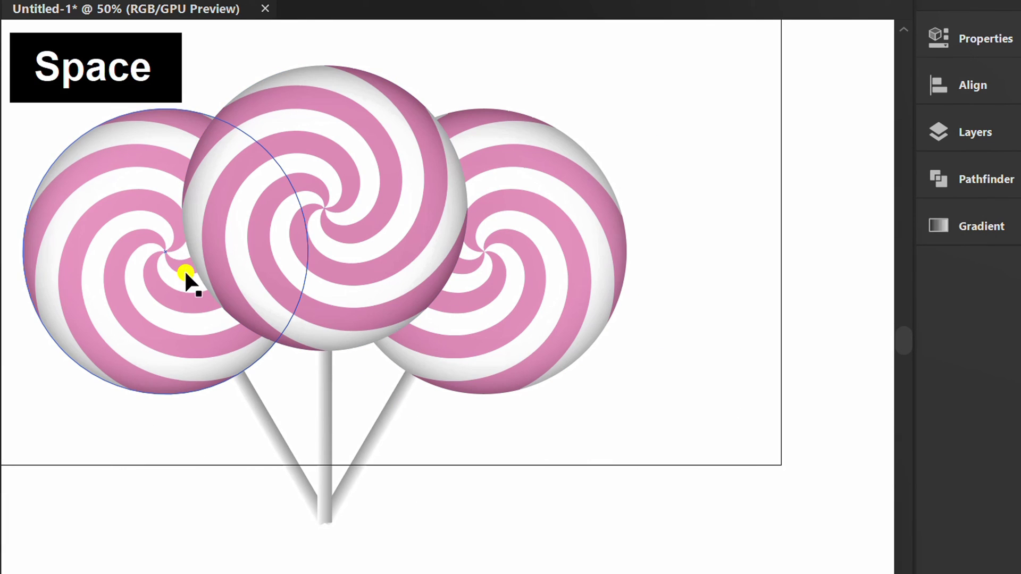
pyautogui.click(136, 233)
# - Recolor the left lollipop's pink bands to periwinkle blue at hue 223°
pyautogui.click(946, 42)
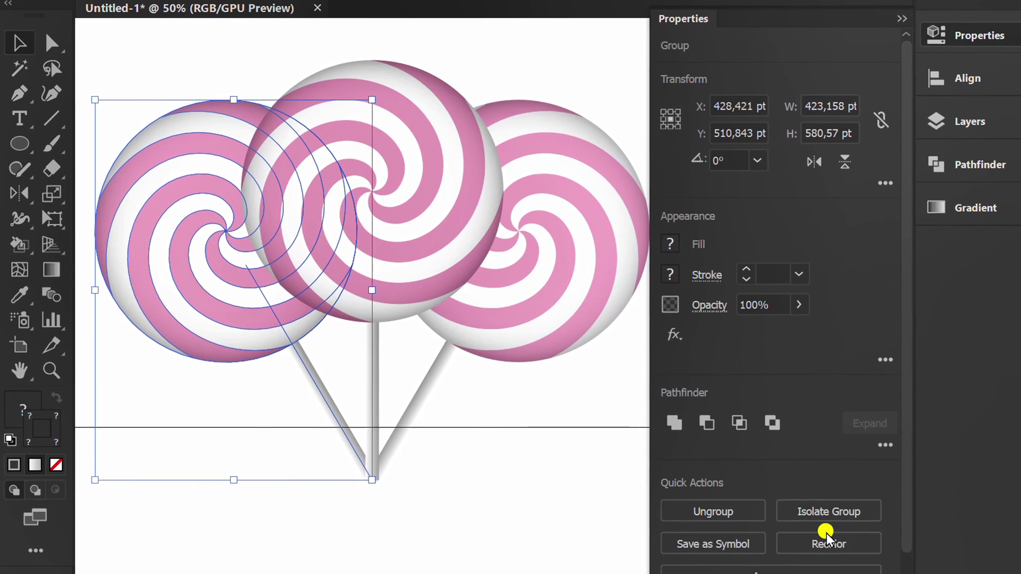
pyautogui.click(825, 542)
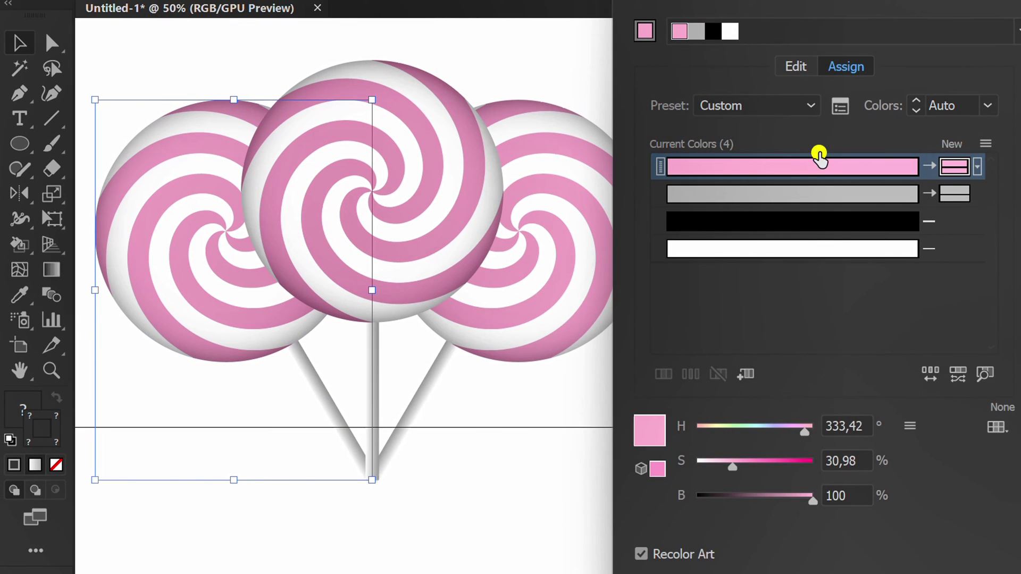
pyautogui.moveTo(899, 8); pyautogui.dragTo(711, 16)
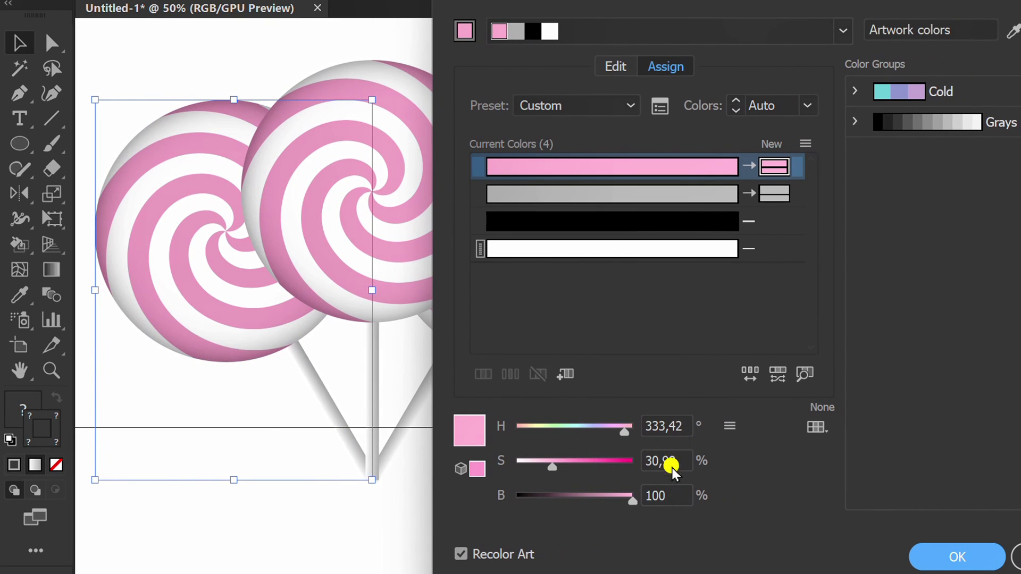
pyautogui.moveTo(623, 429); pyautogui.dragTo(588, 433)
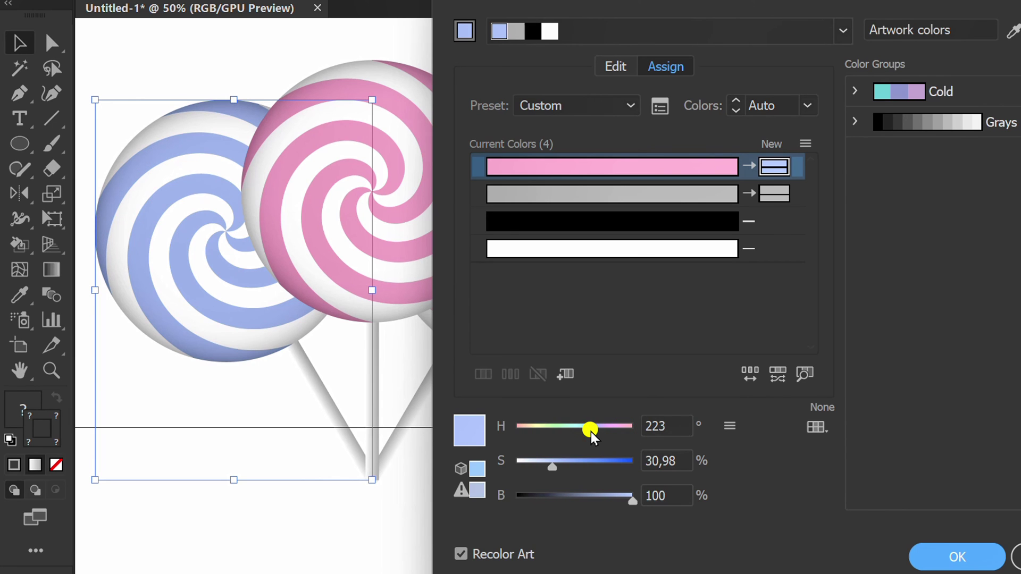
pyautogui.click(924, 556)
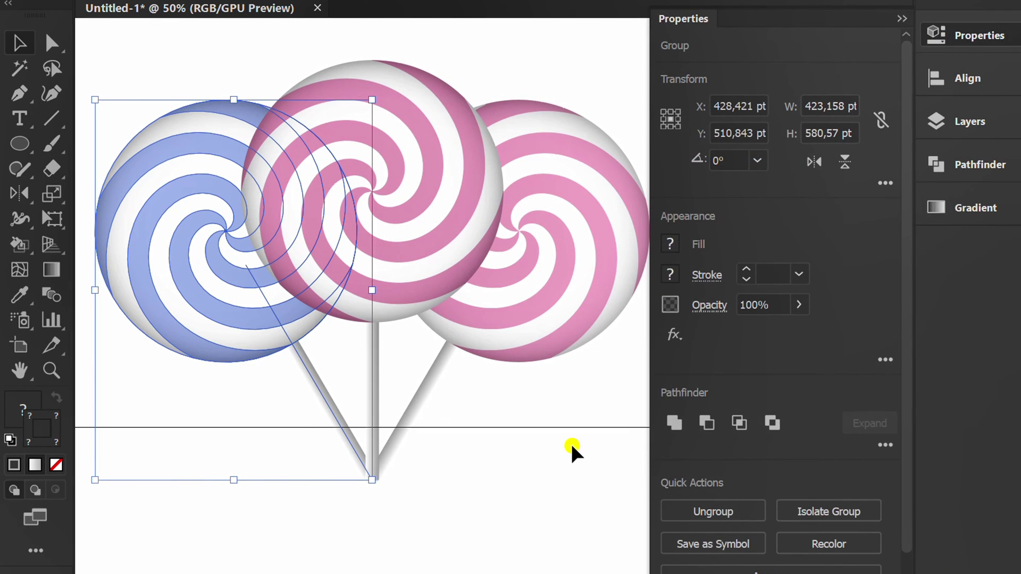
pyautogui.press('space')
pyautogui.moveTo(731, 250); pyautogui.dragTo(543, 257)
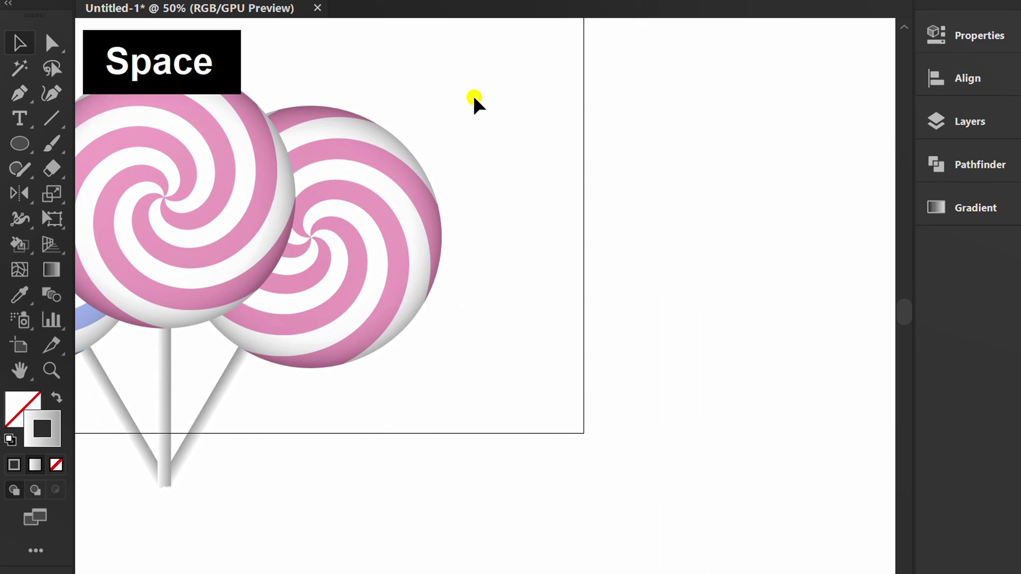
# - Select the right lollipop and recolor its pink bands to peach at hue 33°
pyautogui.moveTo(470, 91); pyautogui.dragTo(390, 202)
pyautogui.click(973, 40)
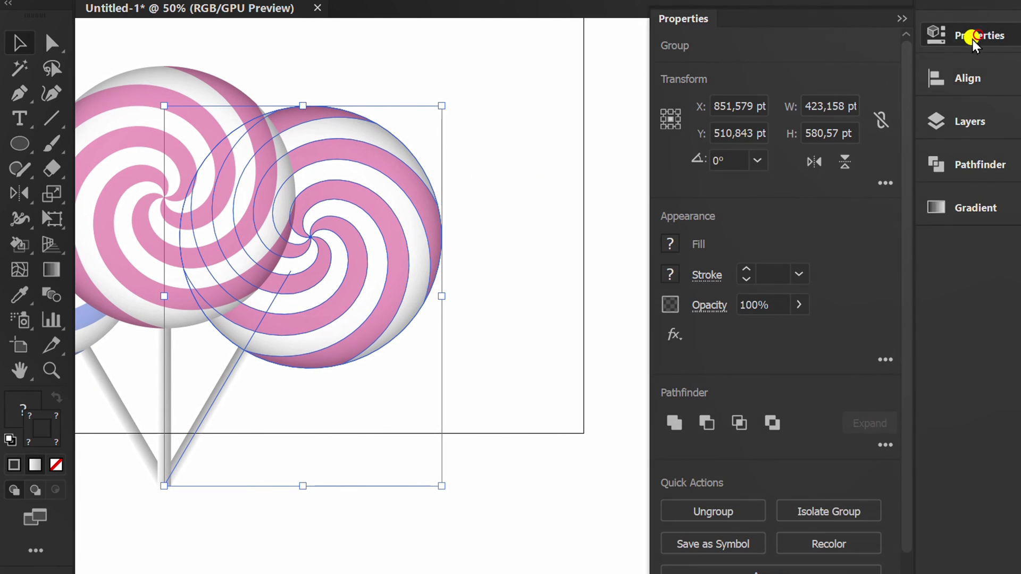
pyautogui.click(821, 537)
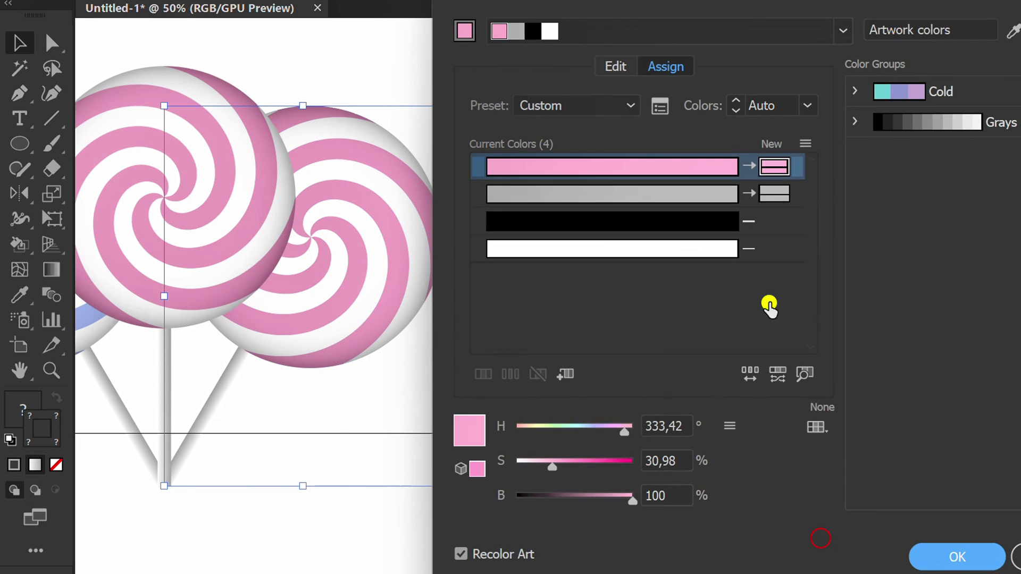
pyautogui.moveTo(856, 1); pyautogui.dragTo(813, 2)
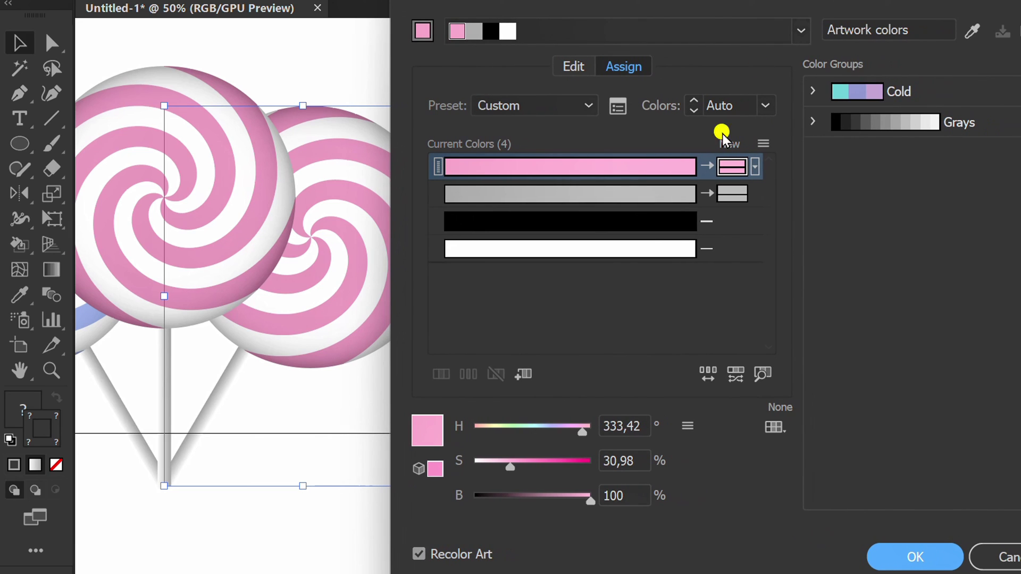
pyautogui.moveTo(582, 431); pyautogui.dragTo(482, 426)
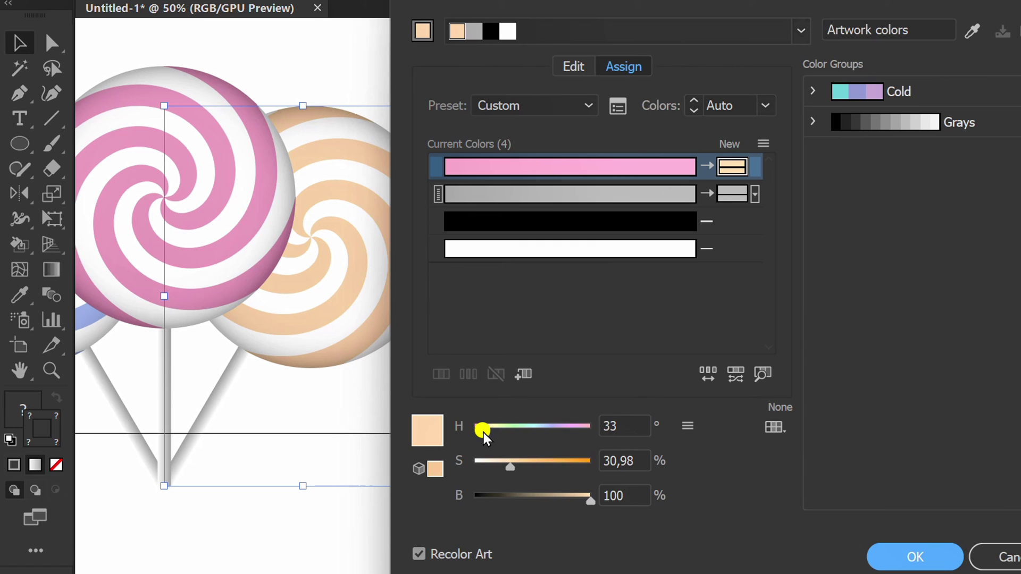
pyautogui.click(903, 557)
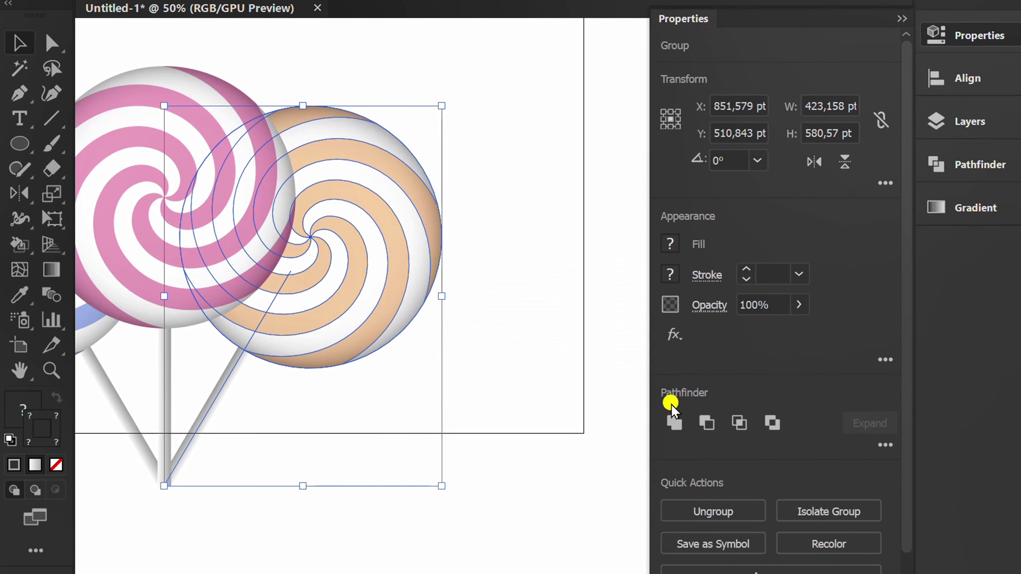
pyautogui.click(525, 390)
pyautogui.press('space')
pyautogui.moveTo(524, 389); pyautogui.dragTo(579, 362)
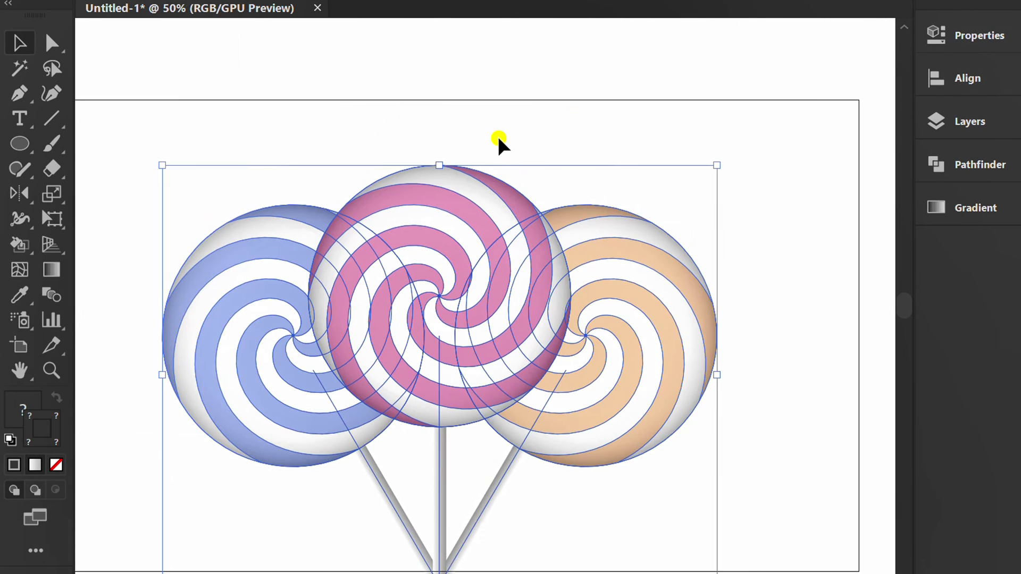
# - Deselect everything, switch the display to Trim View, and zoom back in on the artboard
pyautogui.click(496, 137)
pyautogui.hotkey('ctrl', '-')
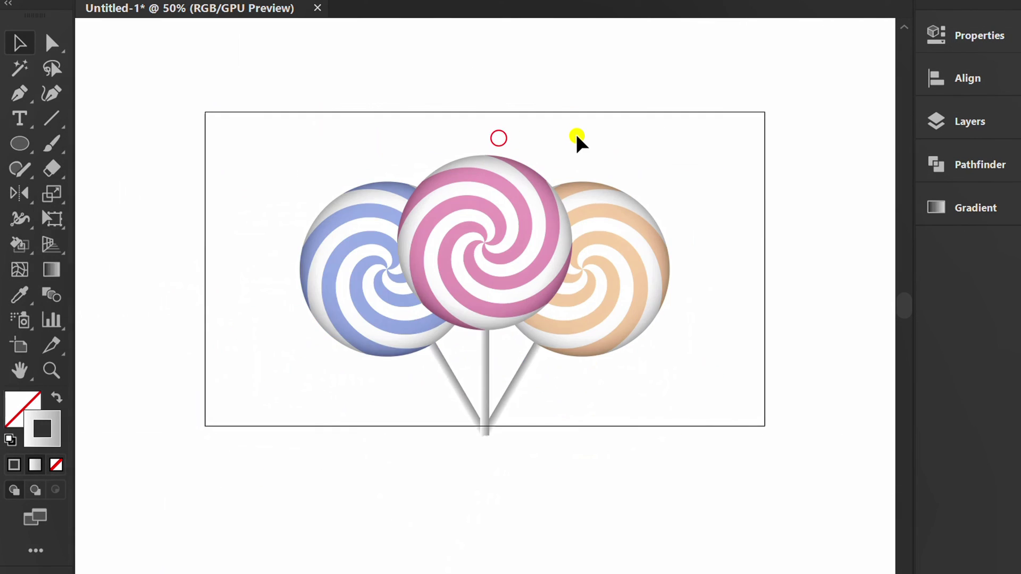
pyautogui.click(313, 14)
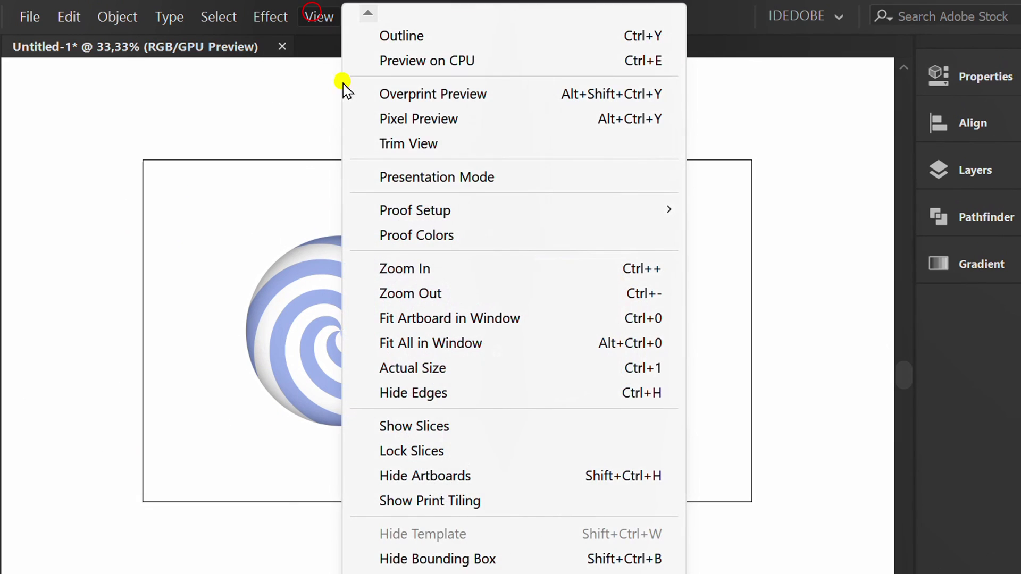
pyautogui.click(410, 153)
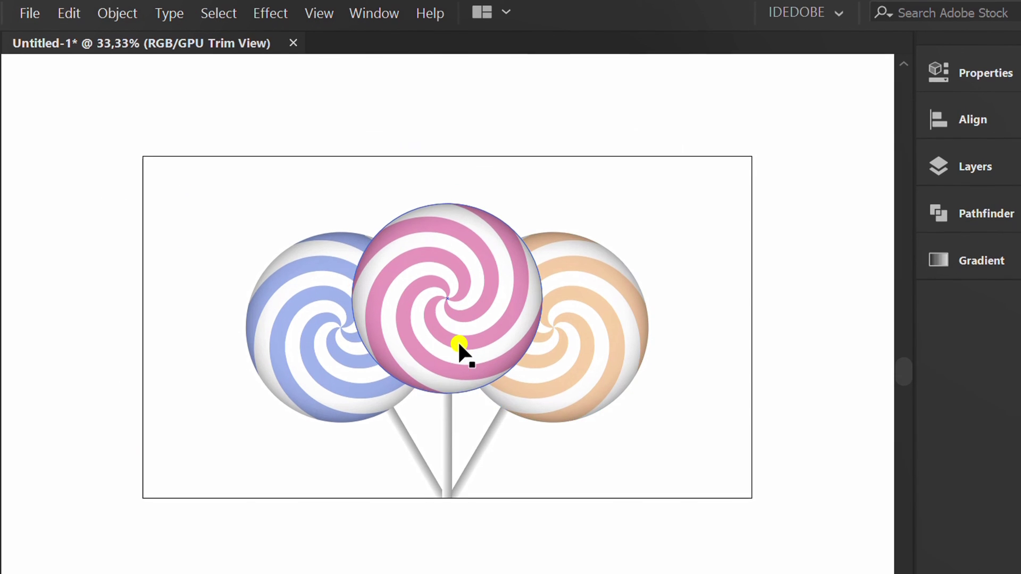
pyautogui.hotkey('ctrl', '+')
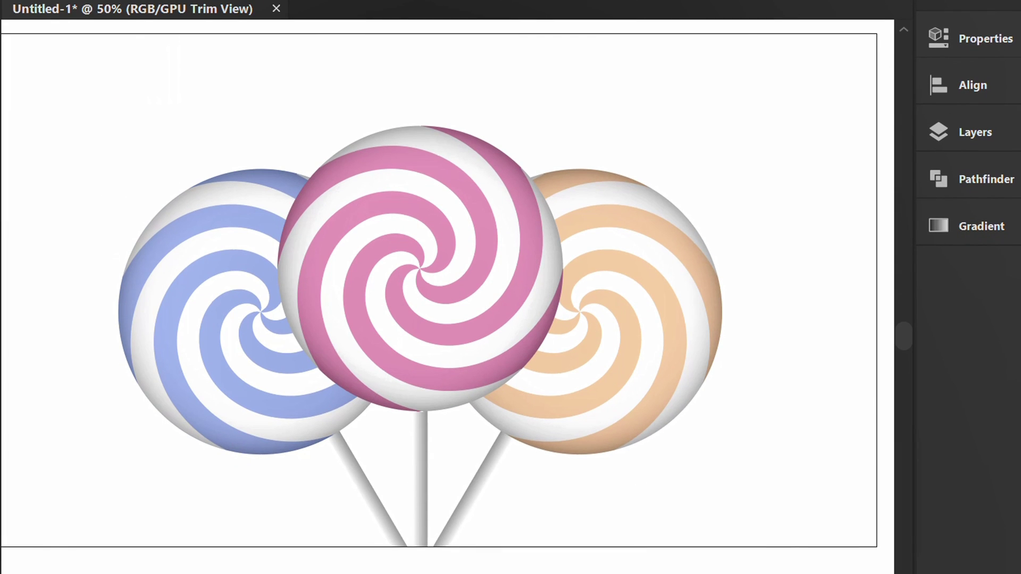